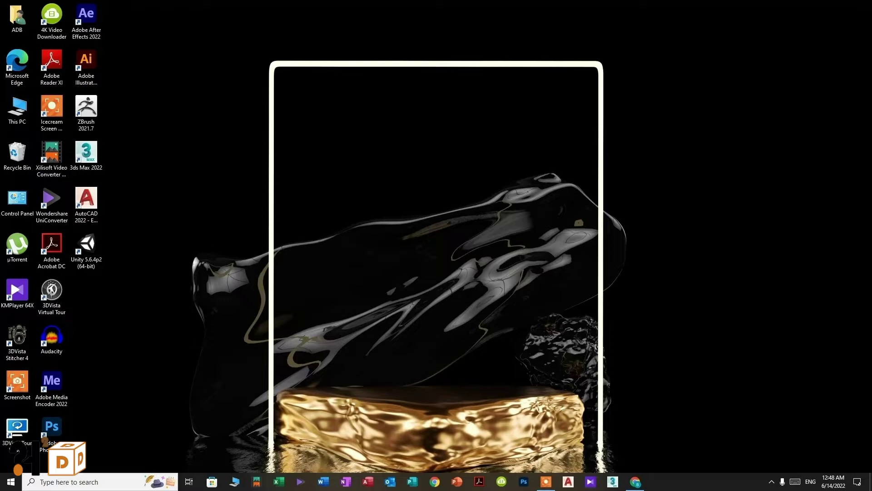
# Extract the 1-HDRi_v1.rar archive in Downloads to its own folder, entering the archive password
pyautogui.doubleClick(28, 20)
pyautogui.click(40, 155)
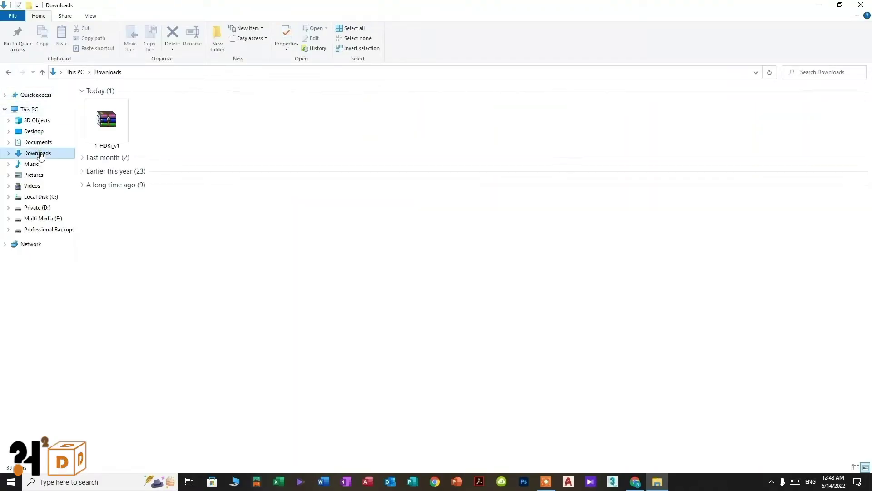
pyautogui.rightClick(115, 121)
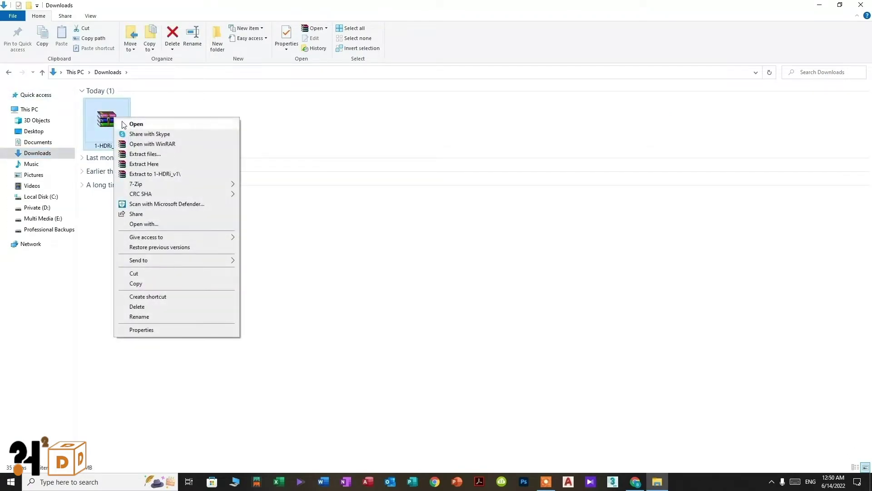
pyautogui.click(181, 175)
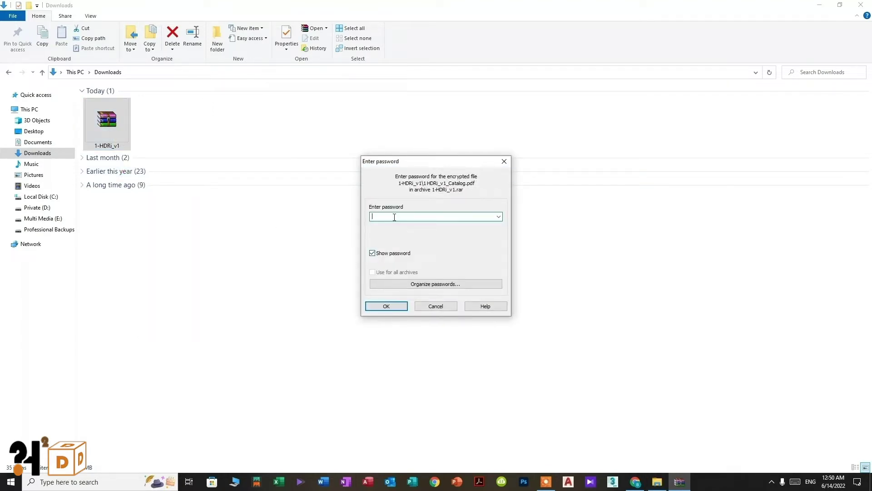
pyautogui.press('Return')
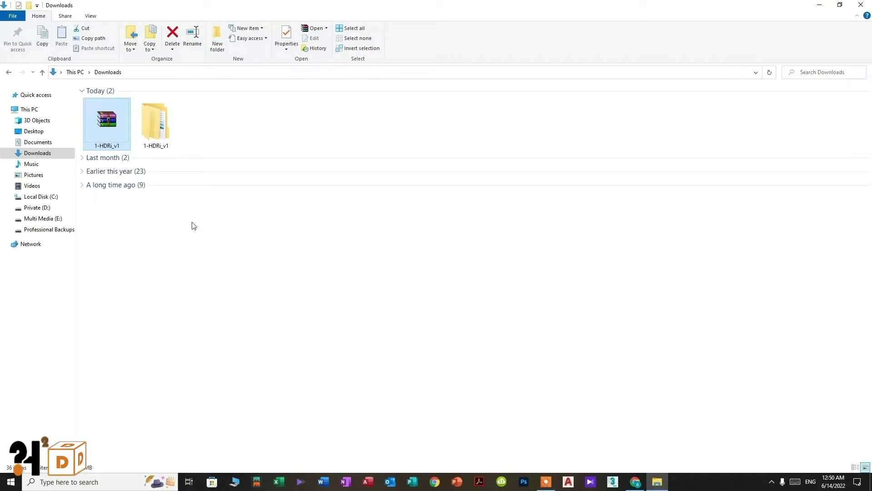
# Open the extracted 1-HDRi_v1 folder and its inner 1-HDRi_v1 subfolder
pyautogui.doubleClick(149, 124)
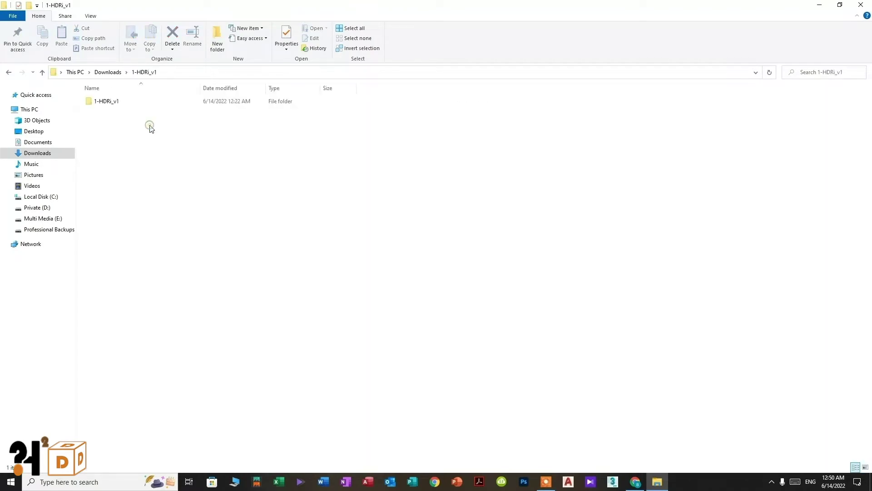
pyautogui.doubleClick(140, 102)
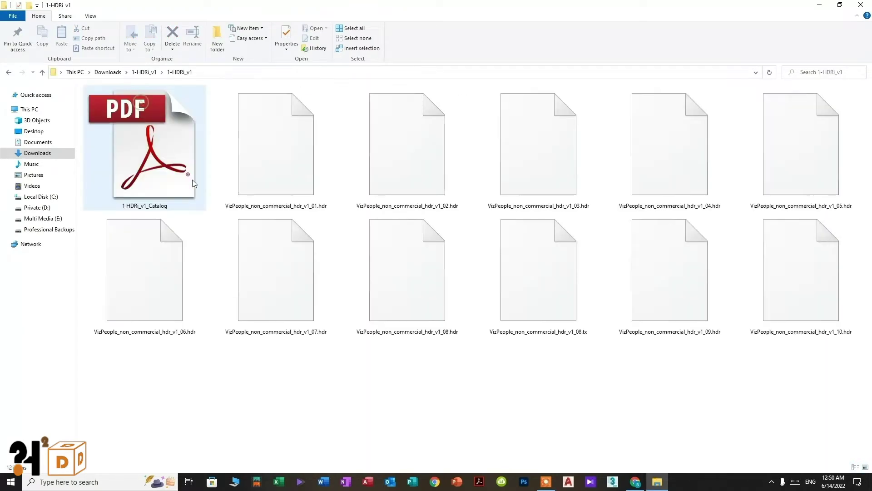
pyautogui.rightClick(210, 376)
# Review the VizPeople .hdr files by selecting them, including files 01, 04, 09 and 10
pyautogui.click(274, 187)
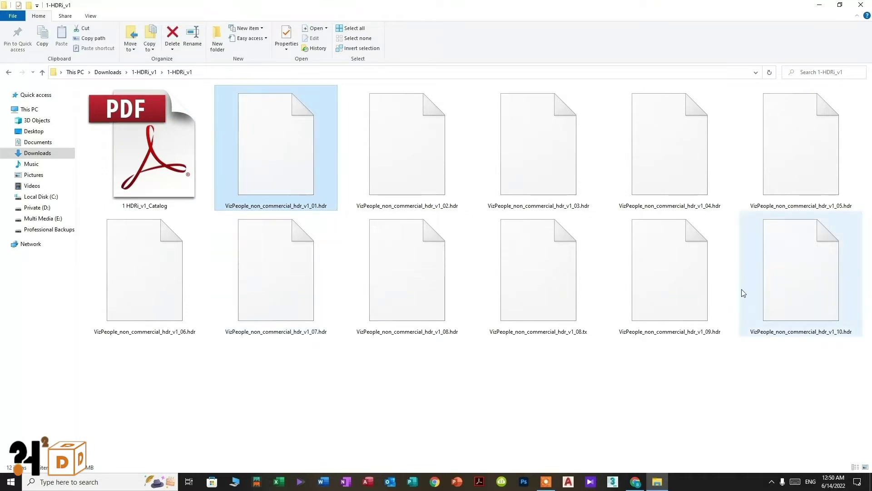
pyautogui.keyDown('shift'); pyautogui.click(776, 278); pyautogui.keyUp('shift')
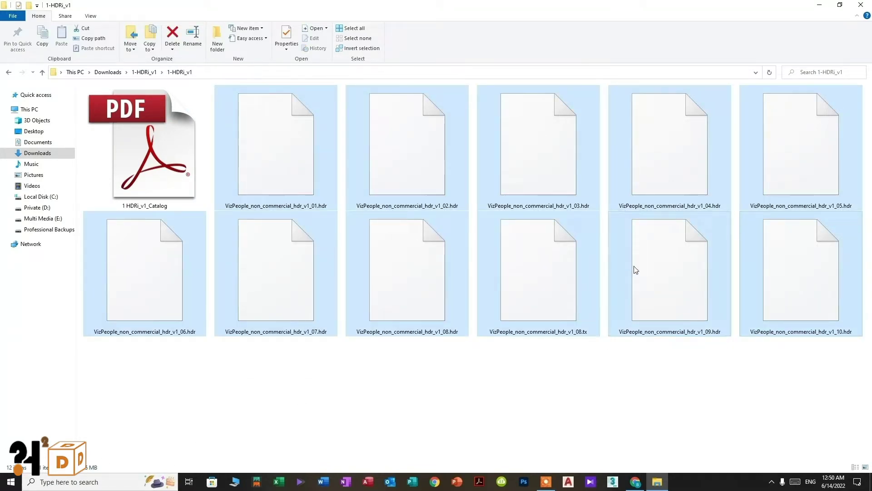
pyautogui.click(288, 159)
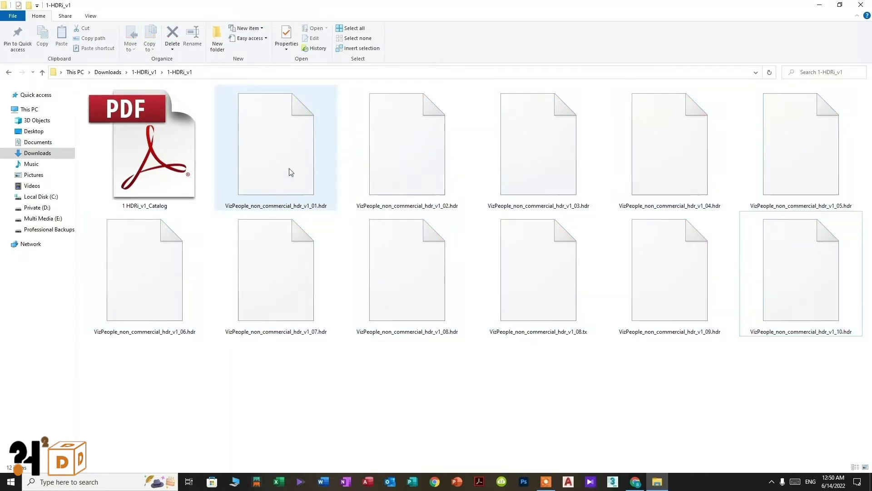
pyautogui.keyDown('shift'); pyautogui.click(797, 266); pyautogui.keyUp('shift')
pyautogui.click(253, 380)
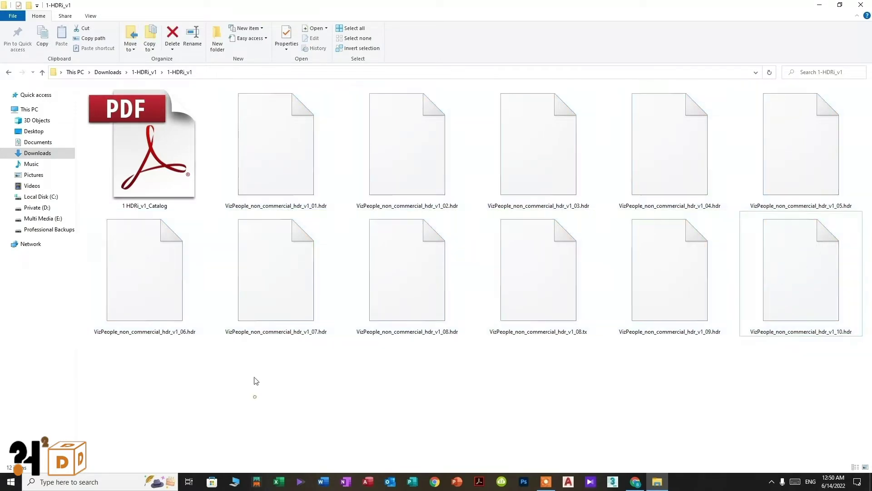
pyautogui.click(541, 150)
pyautogui.click(648, 167)
pyautogui.click(546, 376)
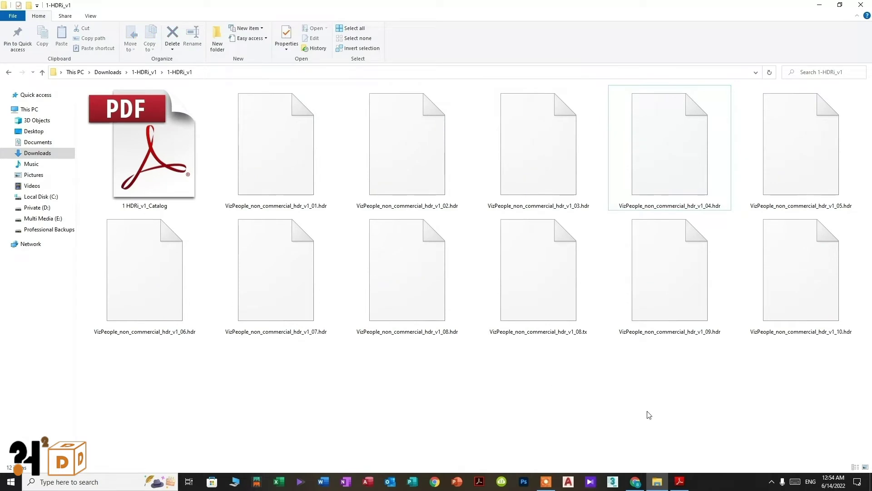
pyautogui.click(666, 322)
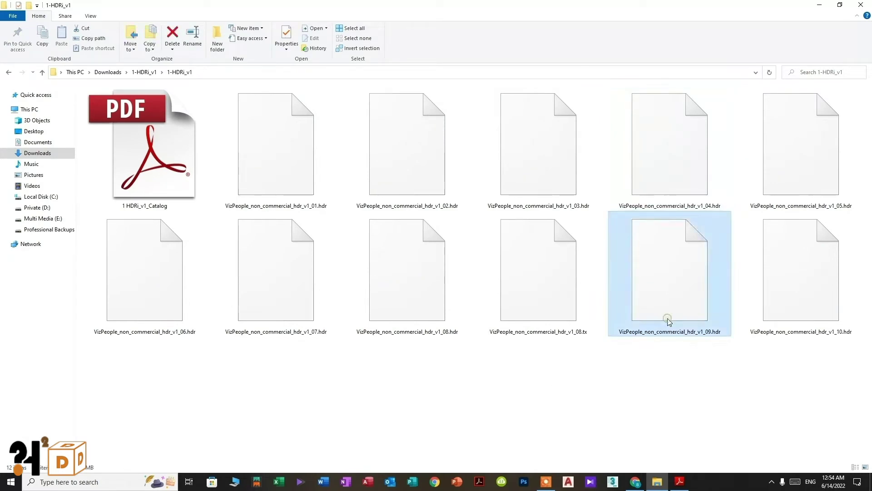
pyautogui.click(791, 275)
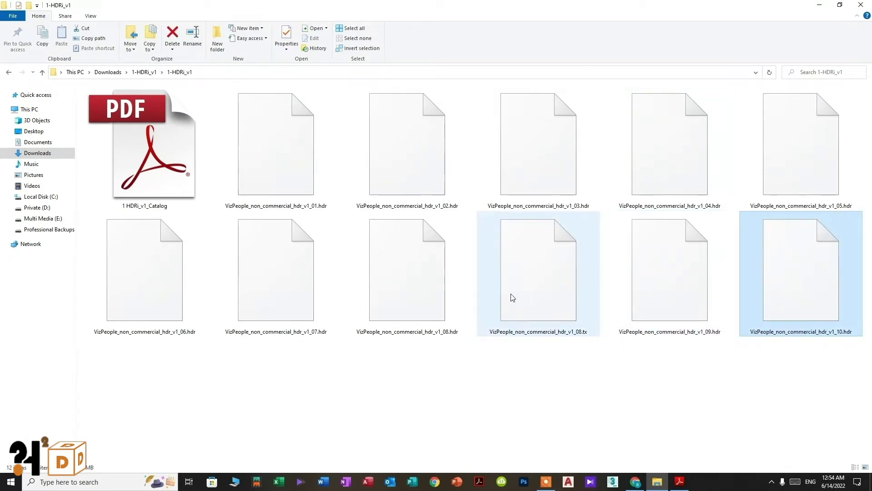
pyautogui.click(506, 400)
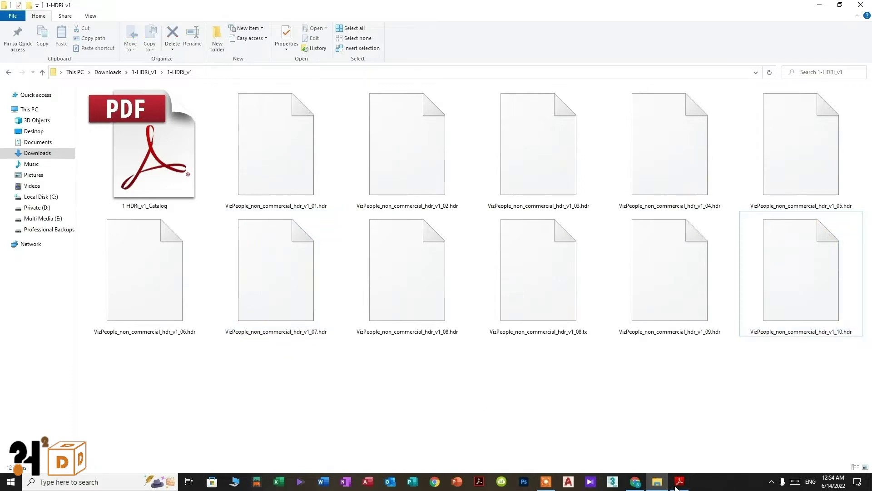
pyautogui.click(613, 482)
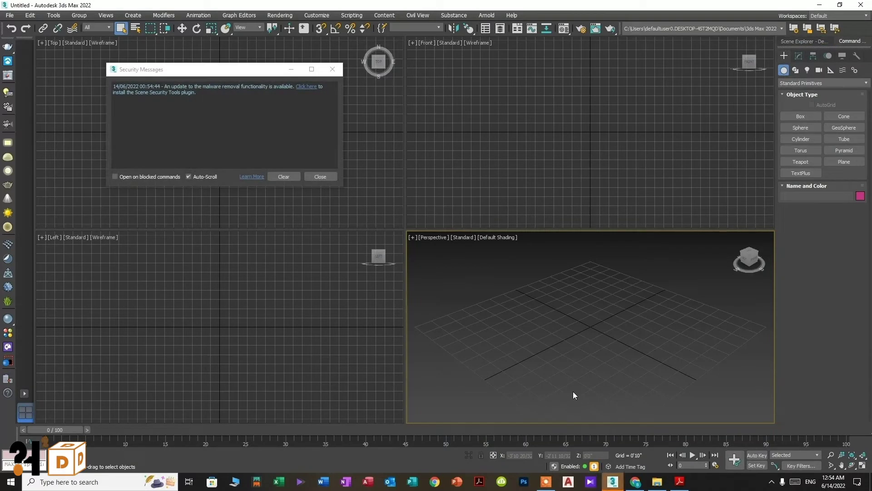
# Close the Security Messages window and make the Top viewport active
pyautogui.click(314, 177)
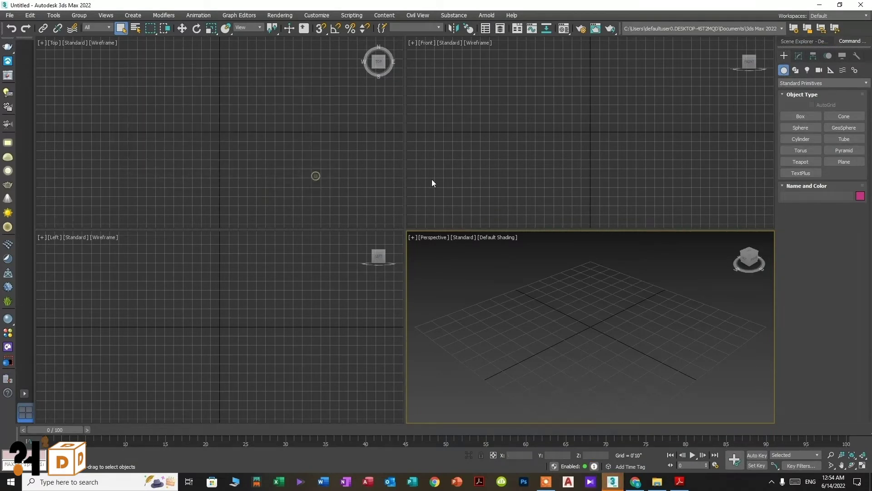
pyautogui.click(499, 169)
pyautogui.click(498, 296)
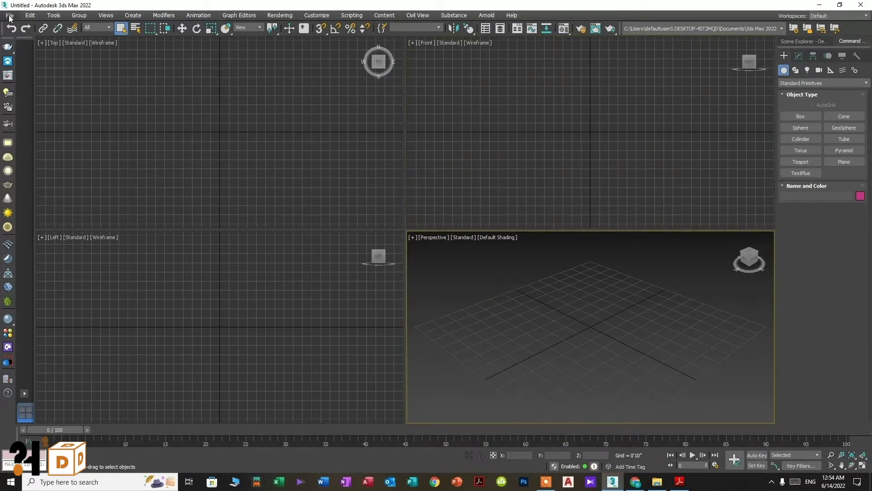
pyautogui.click(204, 89)
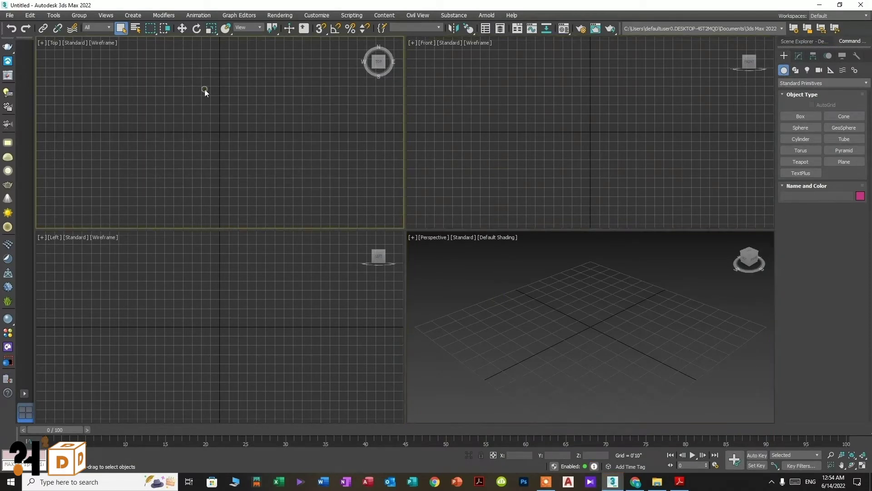
# Open HDRI.max from the HDRI folder on the Desktop
pyautogui.click(10, 16)
pyautogui.click(22, 53)
pyautogui.click(27, 93)
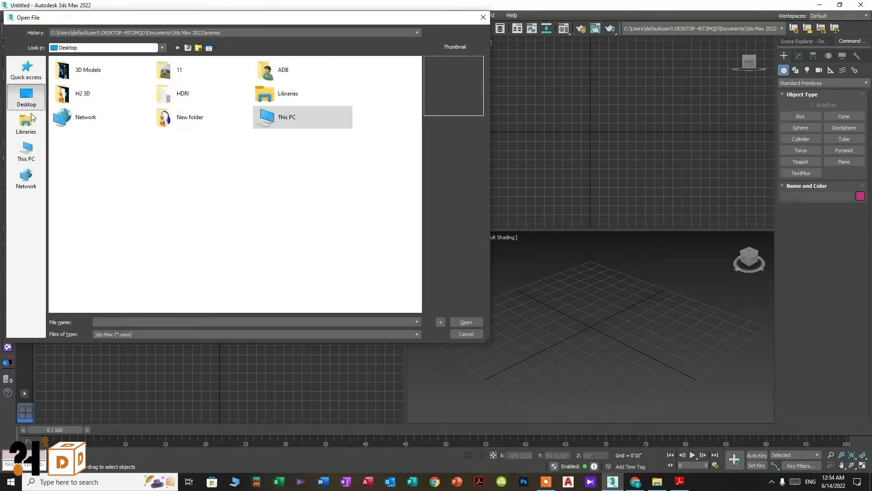
pyautogui.click(177, 100)
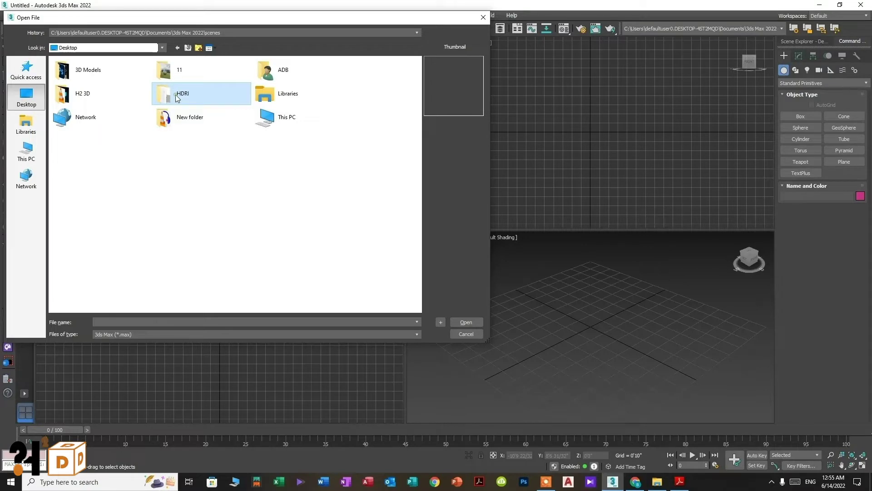
pyautogui.doubleClick(177, 98)
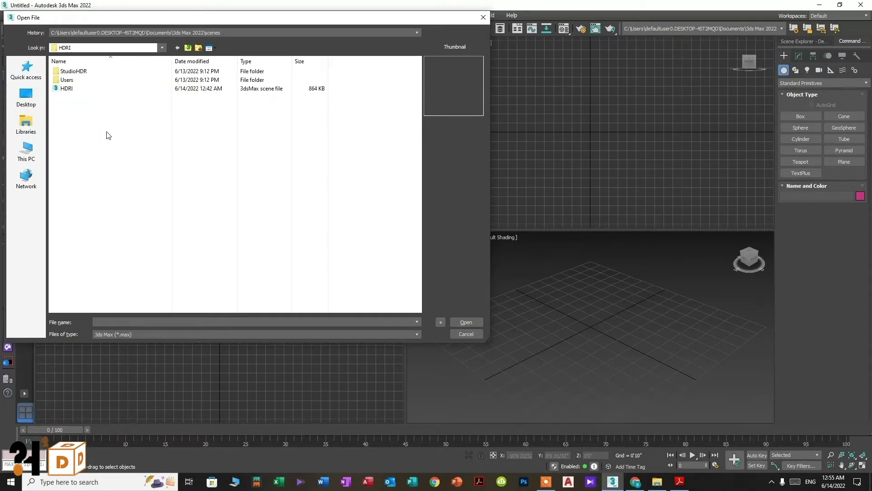
pyautogui.click(67, 89)
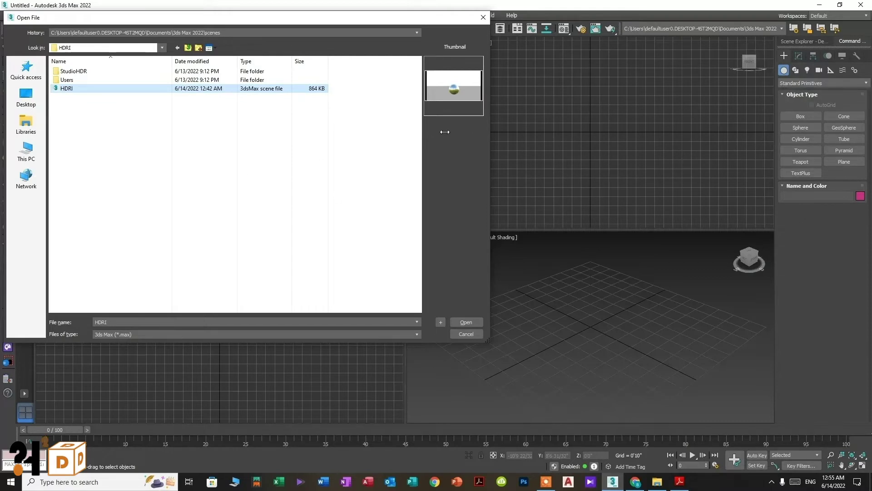
pyautogui.doubleClick(71, 89)
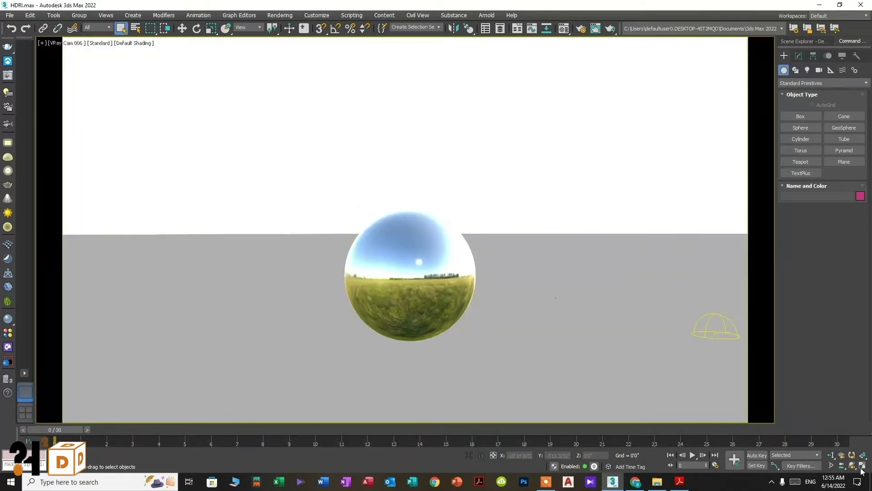
# Restore the viewport layout and hide the tube so the field background shows
pyautogui.click(861, 468)
pyautogui.rightClick(669, 309)
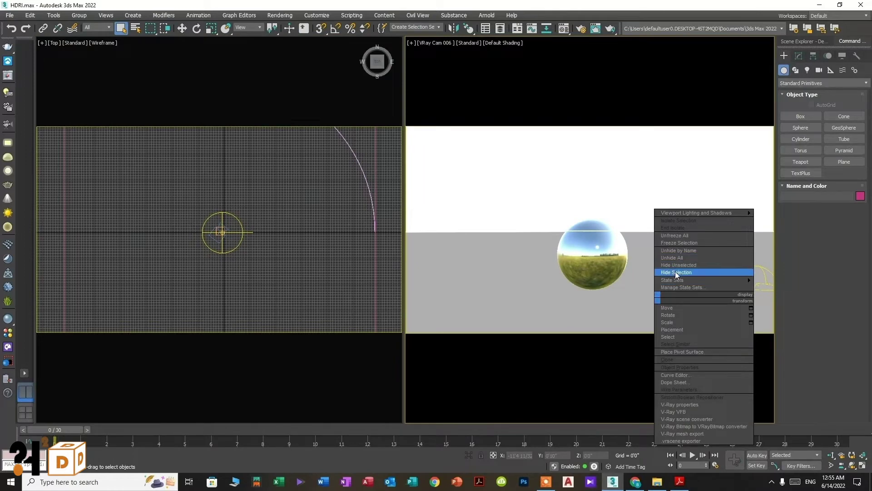
pyautogui.click(677, 272)
pyautogui.click(658, 211)
pyautogui.click(283, 212)
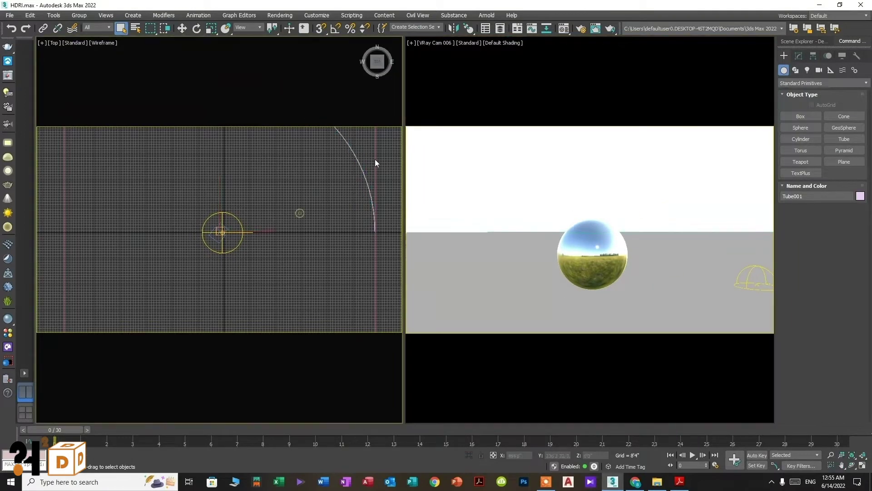
pyautogui.rightClick(336, 191)
pyautogui.click(350, 159)
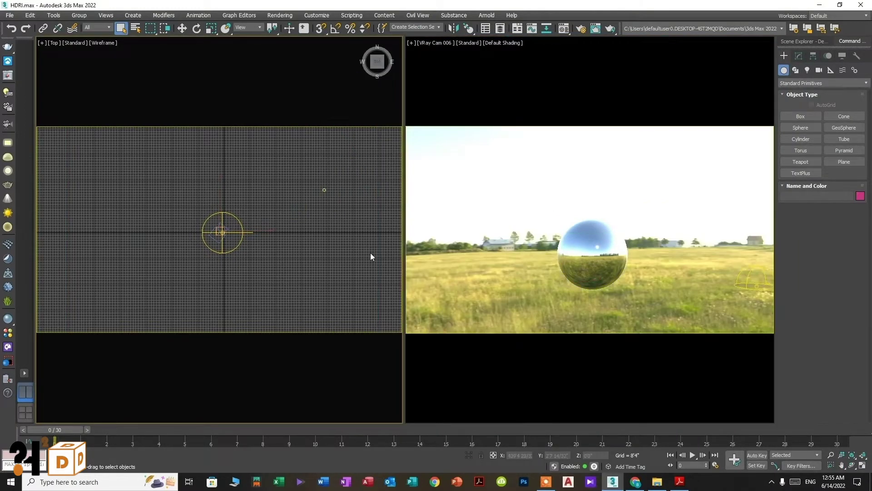
pyautogui.click(348, 275)
pyautogui.click(345, 234)
# Select the existing VRayLight001 dome light in the Top view and delete it
pyautogui.click(756, 274)
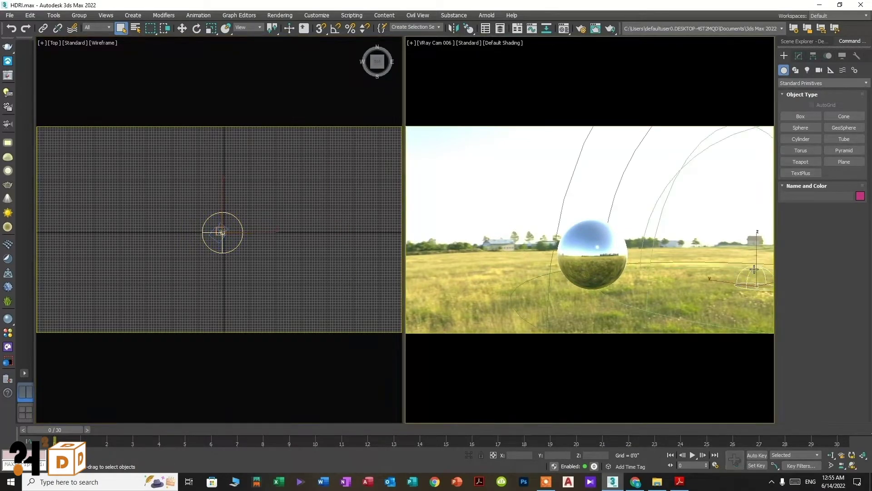
pyautogui.scroll(-2, 233, 237)
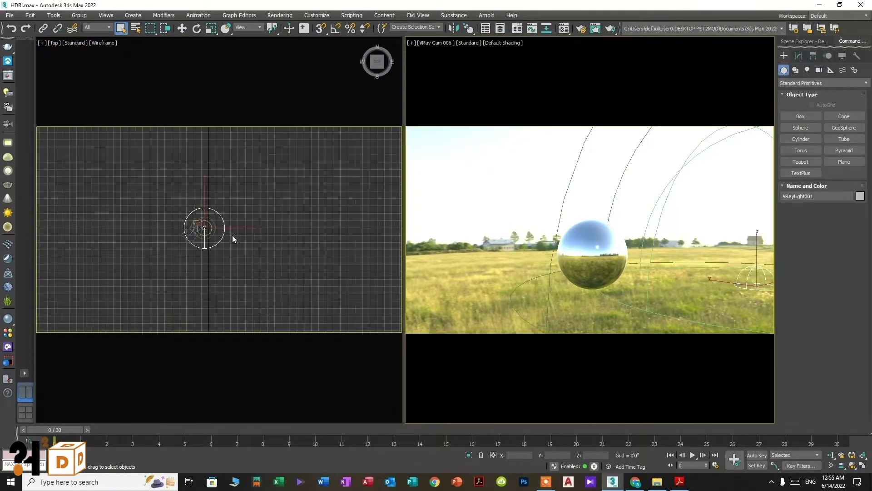
pyautogui.scroll(3, 140, 218)
pyautogui.moveTo(141, 218)
pyautogui.mouseDown(button='middle')
pyautogui.moveTo(254, 208)
pyautogui.moveTo(192, 214)
pyautogui.mouseUp(button='middle')
pyautogui.scroll(3, 282, 207)
pyautogui.click(245, 210)
pyautogui.click(177, 224)
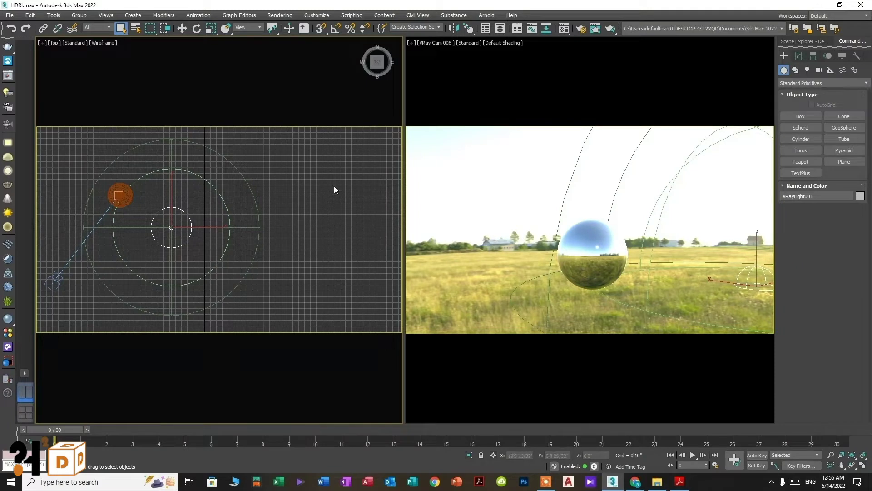
pyautogui.press('Delete')
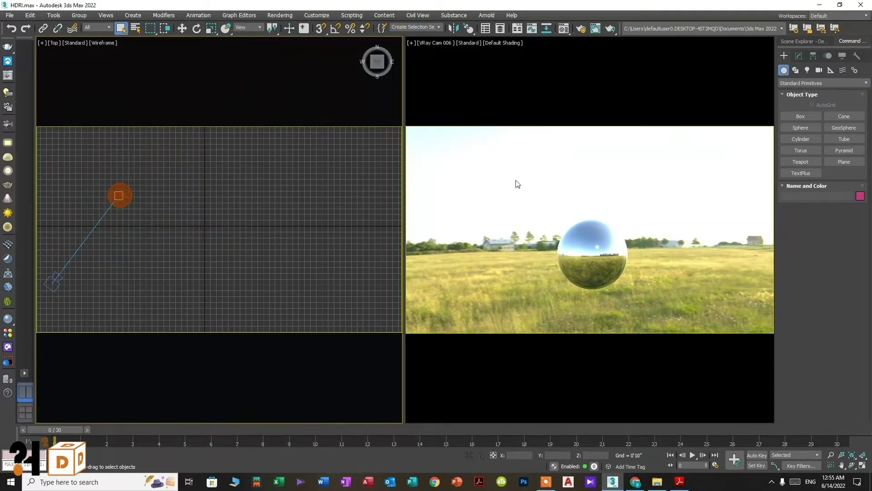
# Start a VRayLight from the VRay light category, set its Type to Dome, and expand its Dome settings
pyautogui.click(807, 70)
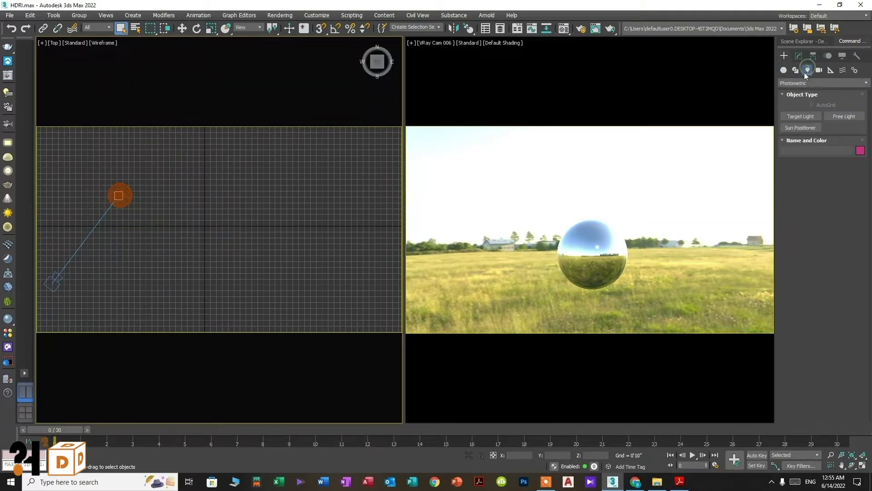
pyautogui.click(806, 84)
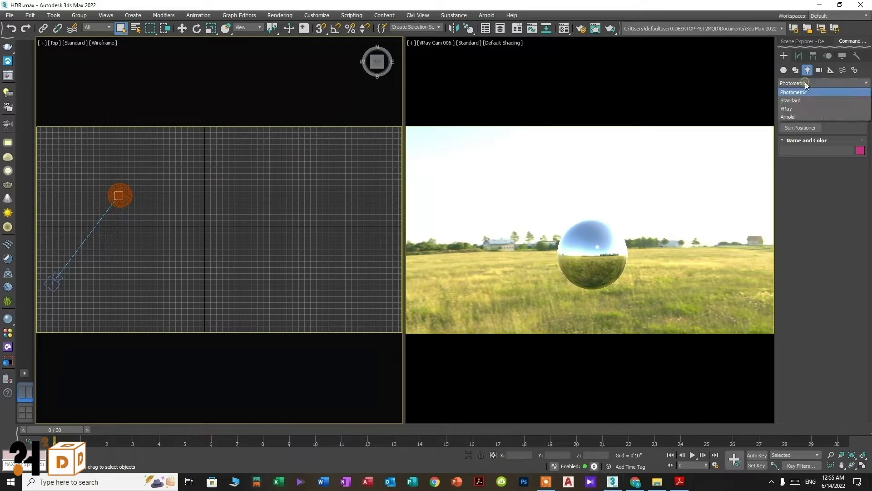
pyautogui.click(793, 111)
pyautogui.click(791, 117)
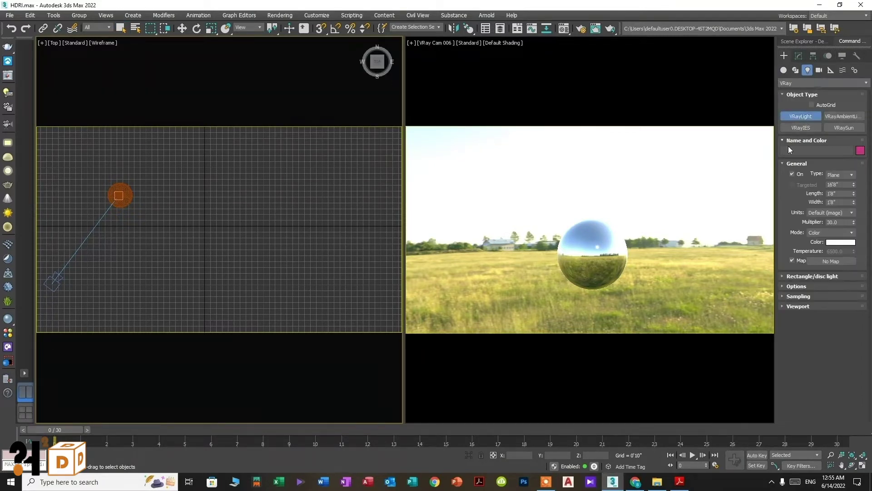
pyautogui.click(853, 175)
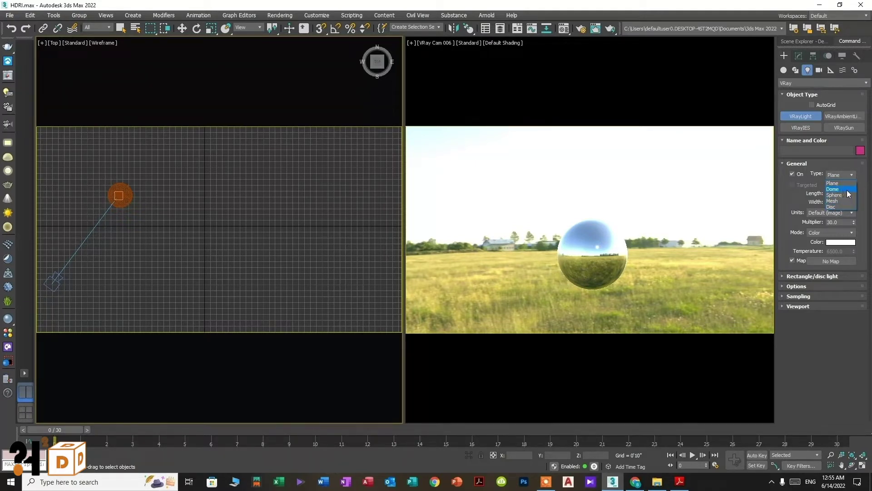
pyautogui.click(840, 194)
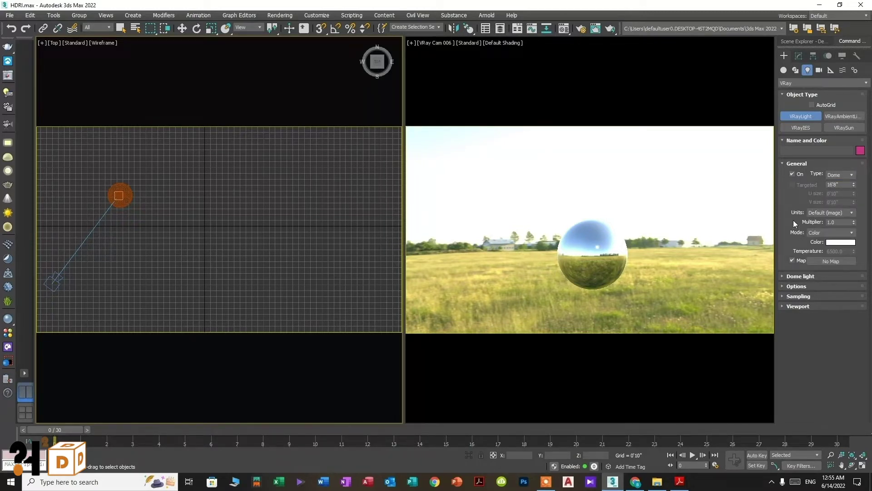
pyautogui.click(783, 276)
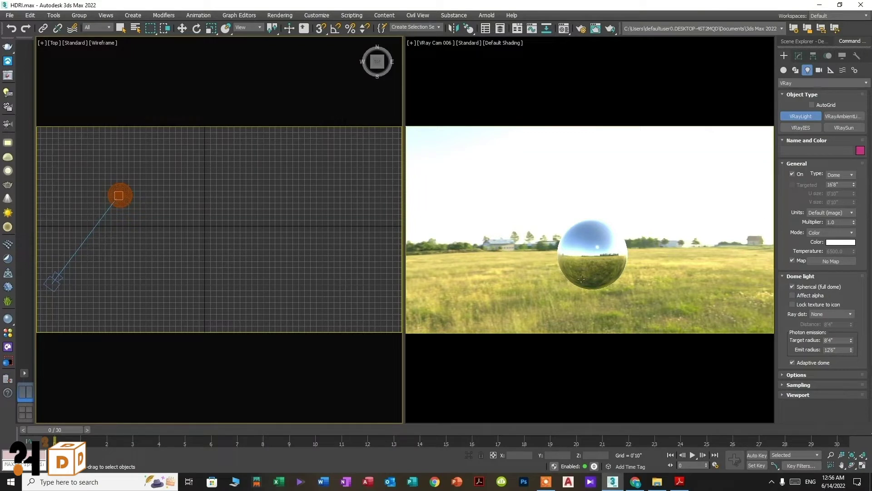
# Place the VRayLight001 dome light in the Top viewport and select it in the Modify panel
pyautogui.click(149, 211)
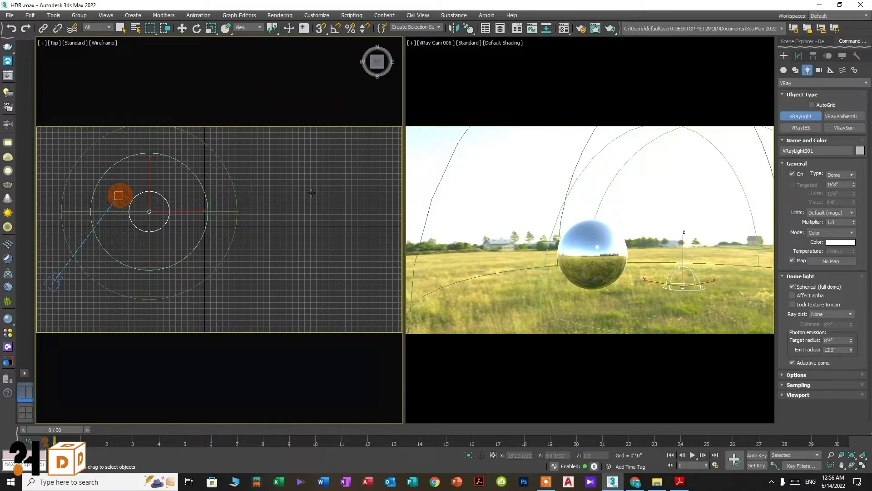
pyautogui.click(120, 29)
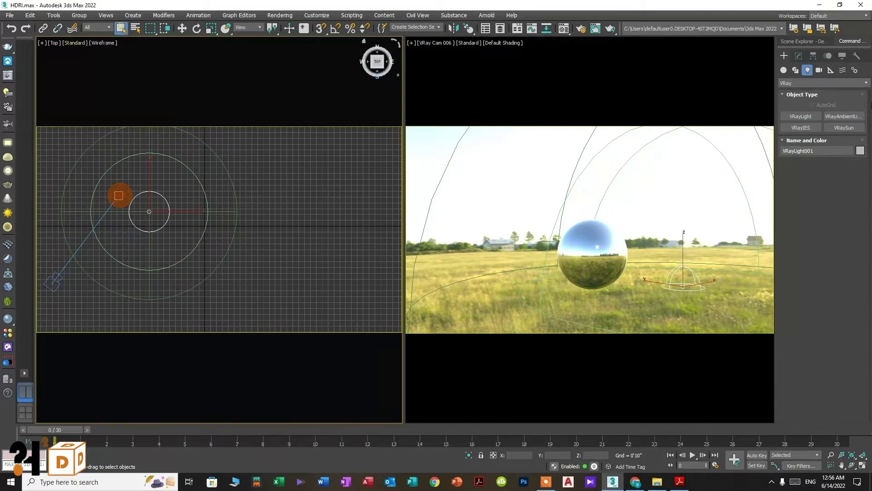
pyautogui.click(799, 56)
pyautogui.click(291, 247)
pyautogui.click(150, 211)
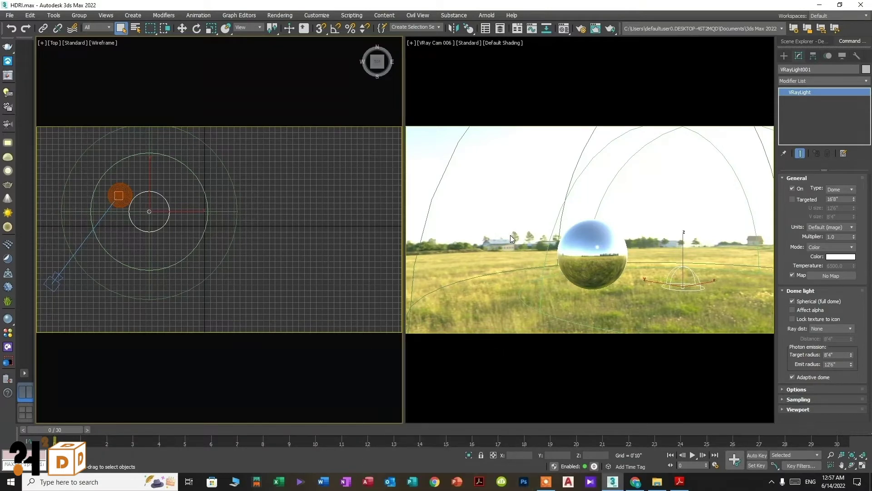
# Open the Compact Material Editor over the Top viewport and pick the unused Material #4 slot
pyautogui.press('m')
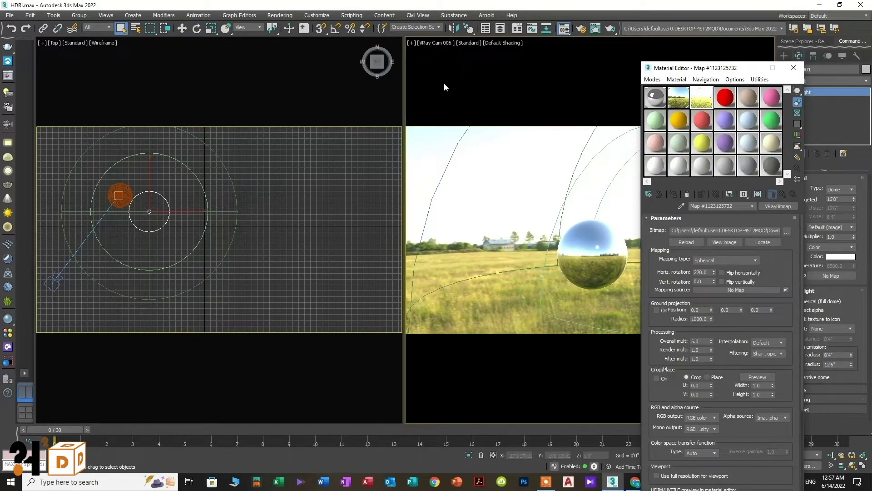
pyautogui.moveTo(727, 68); pyautogui.dragTo(282, 62)
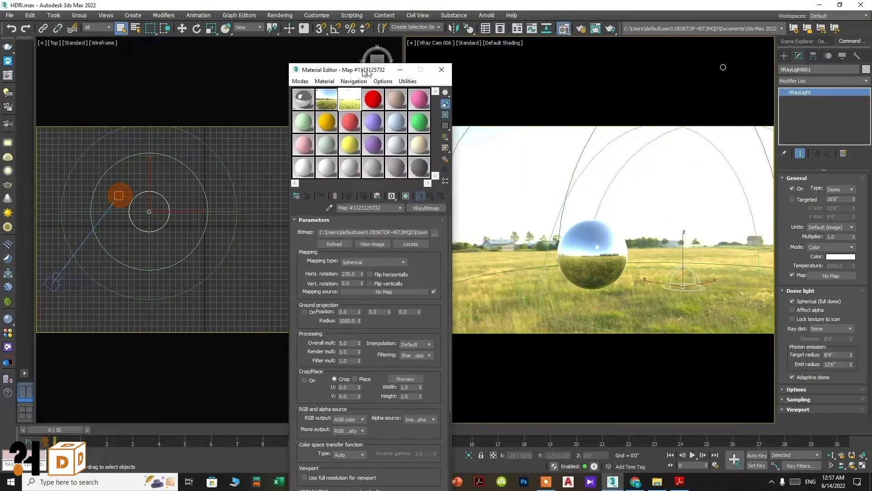
pyautogui.click(258, 94)
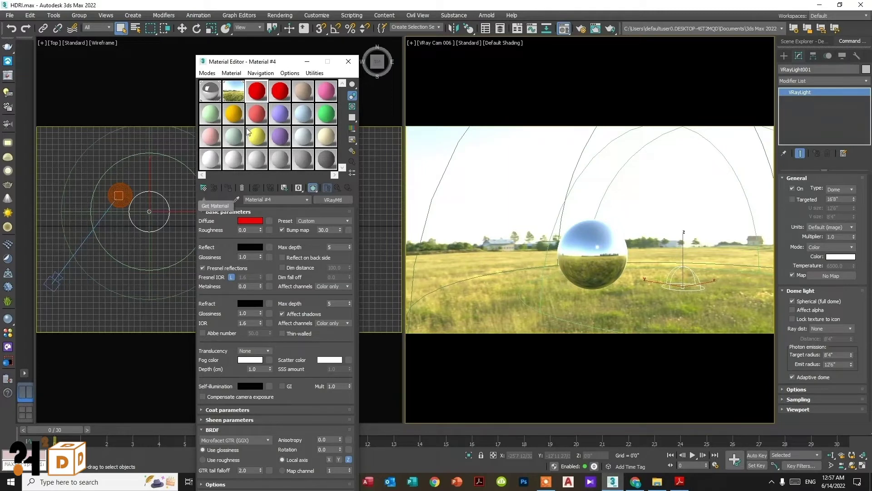
# Open the Material/Map Browser and expand the Maps > V-Ray group
pyautogui.click(203, 188)
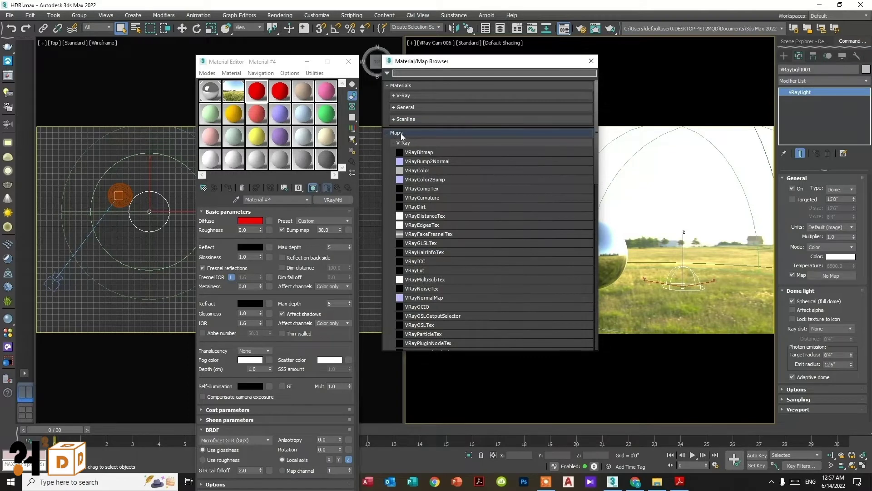
pyautogui.click(406, 132)
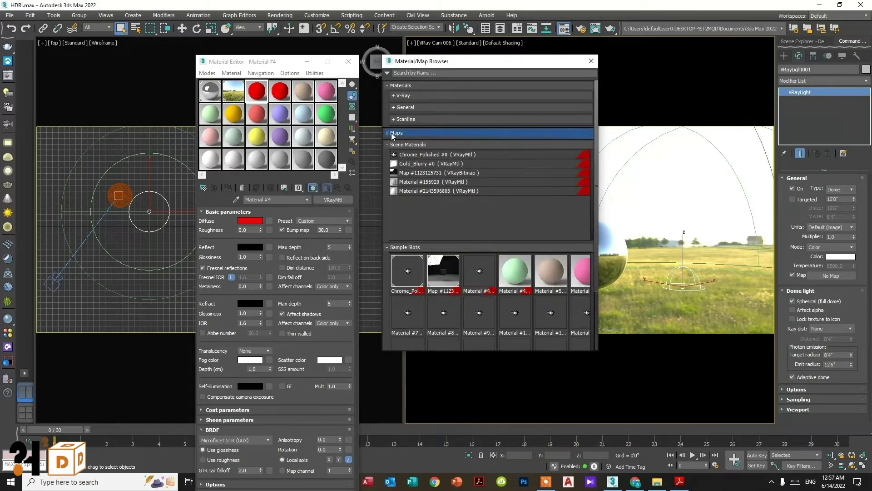
pyautogui.click(389, 133)
pyautogui.click(393, 142)
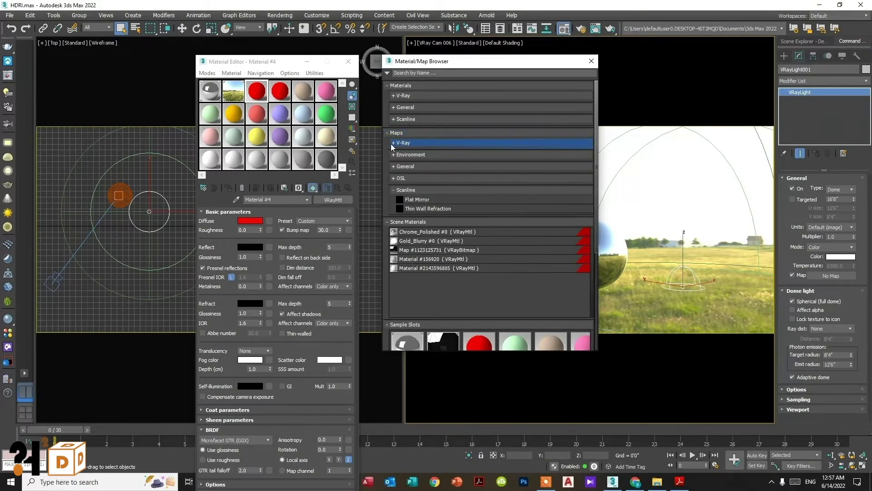
pyautogui.click(393, 142)
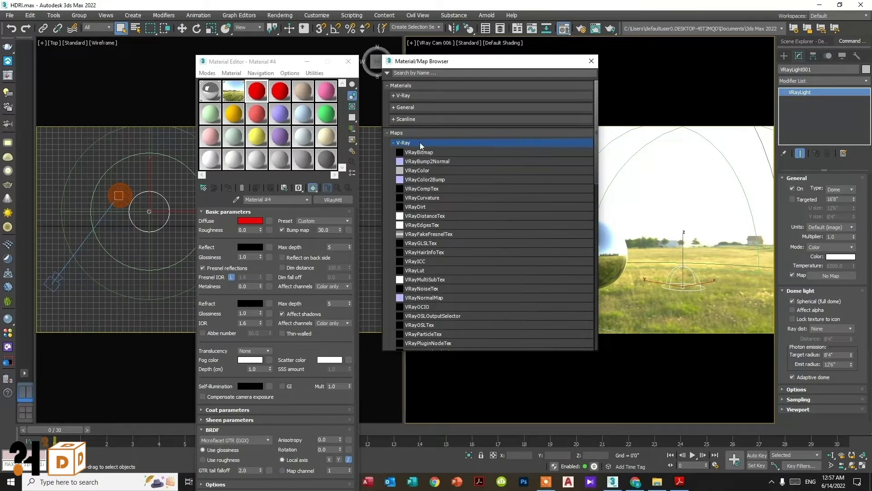
# Browse the V-Ray Environment and General map groups, returning to VRayBitmap at the top
pyautogui.scroll(-1, 425, 152)
pyautogui.scroll(-1, 425, 156)
pyautogui.scroll(-1, 424, 157)
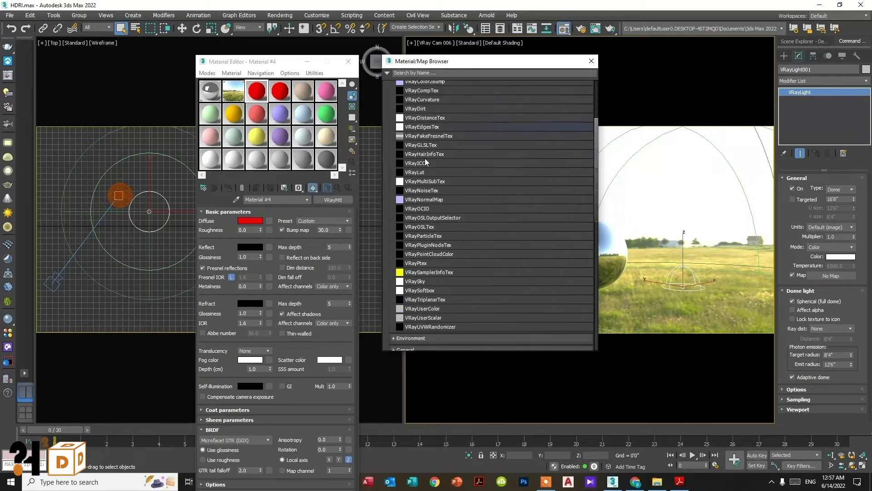
pyautogui.scroll(-1, 425, 158)
pyautogui.scroll(-1, 424, 158)
pyautogui.scroll(-1, 425, 158)
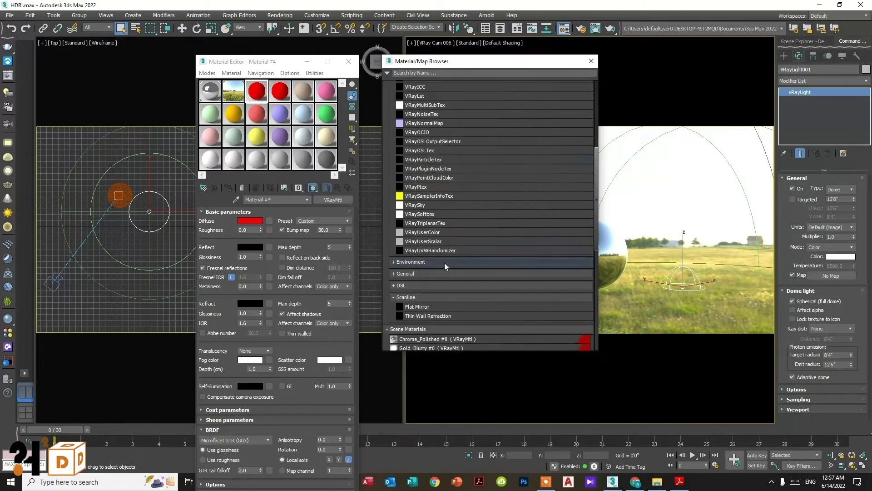
pyautogui.click(420, 262)
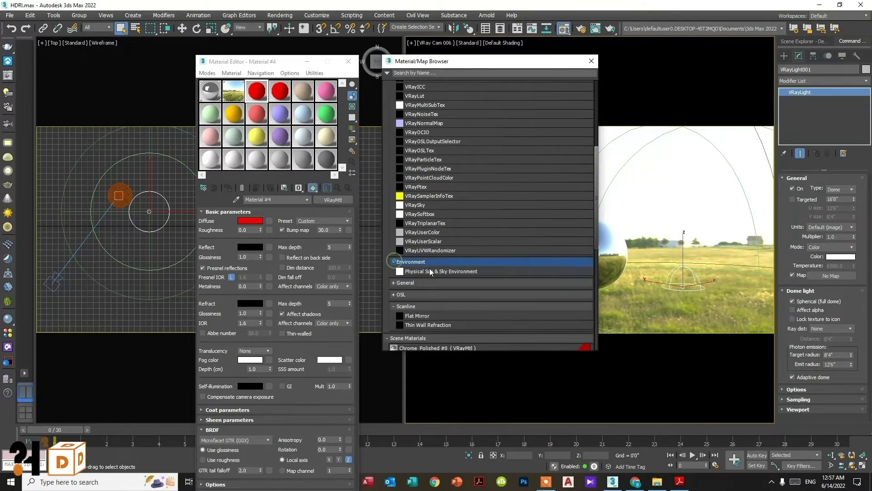
pyautogui.scroll(-1, 457, 284)
pyautogui.click(455, 271)
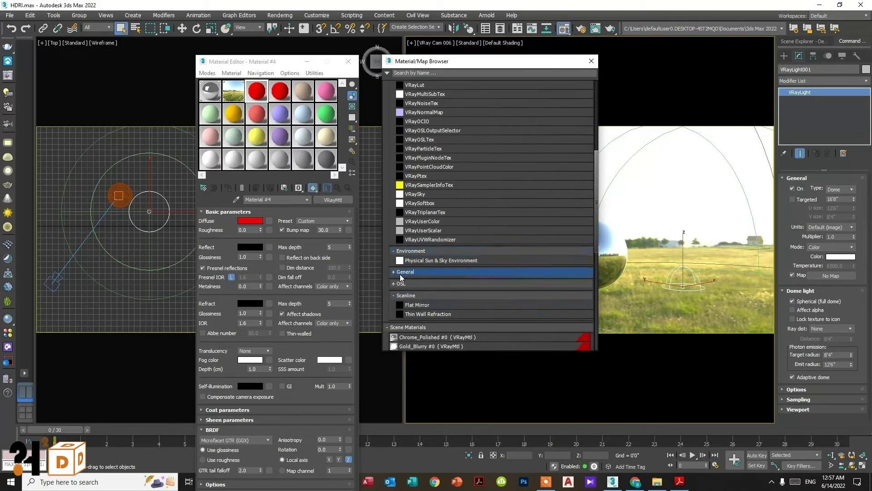
pyautogui.scroll(-2, 454, 289)
pyautogui.scroll(2, 454, 294)
pyautogui.scroll(2, 448, 275)
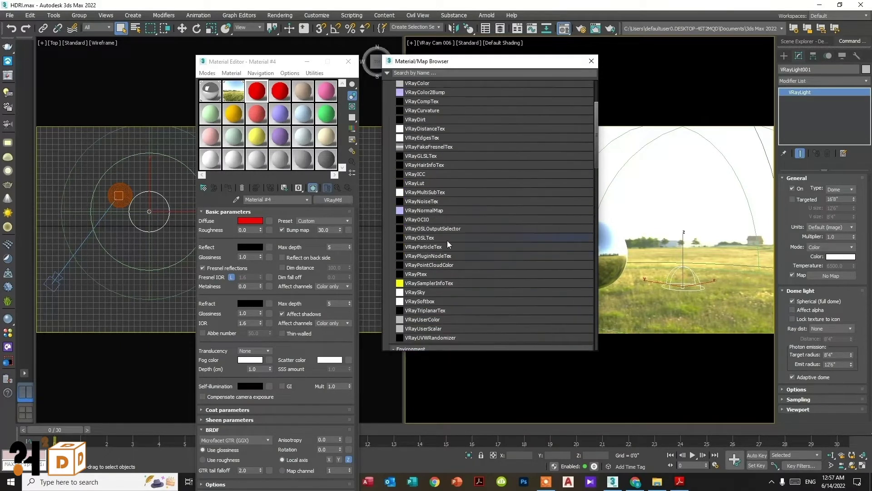
pyautogui.scroll(2, 447, 241)
pyautogui.scroll(3, 431, 154)
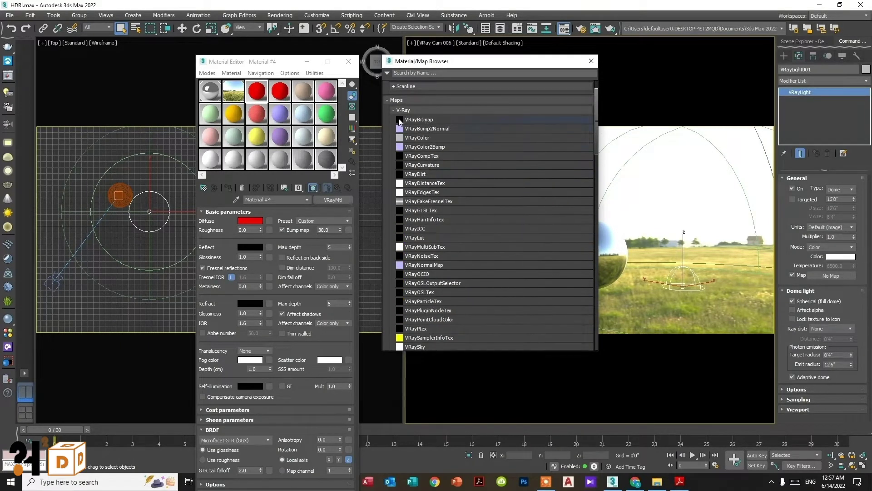
# Create a VRayBitmap map and browse to This PC > Downloads > 1-HDRi_v1 > 1-HDRi_v1
pyautogui.doubleClick(423, 119)
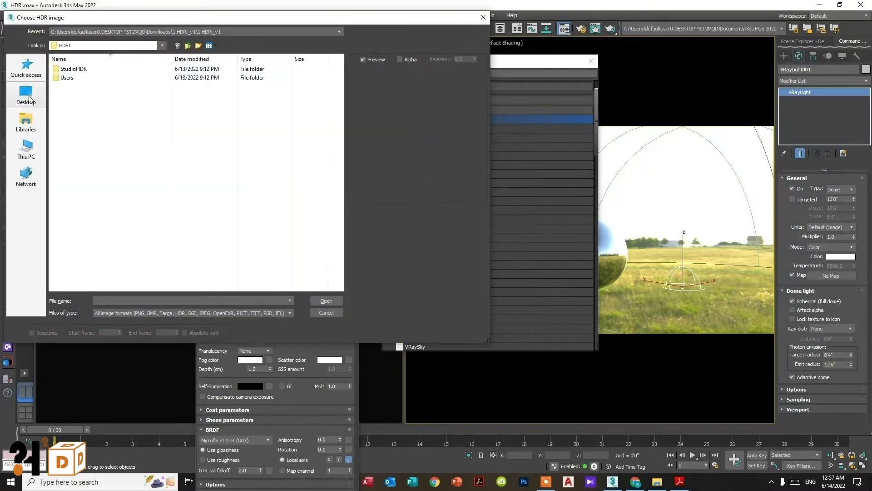
pyautogui.click(26, 149)
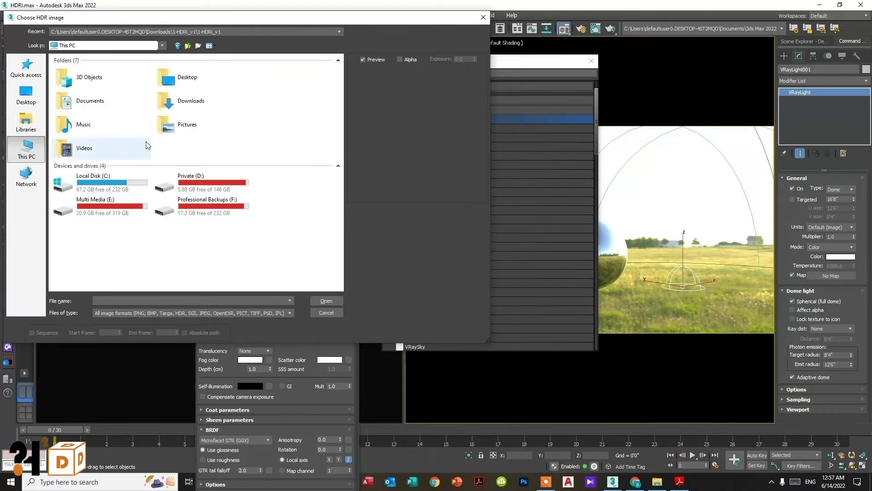
pyautogui.doubleClick(203, 102)
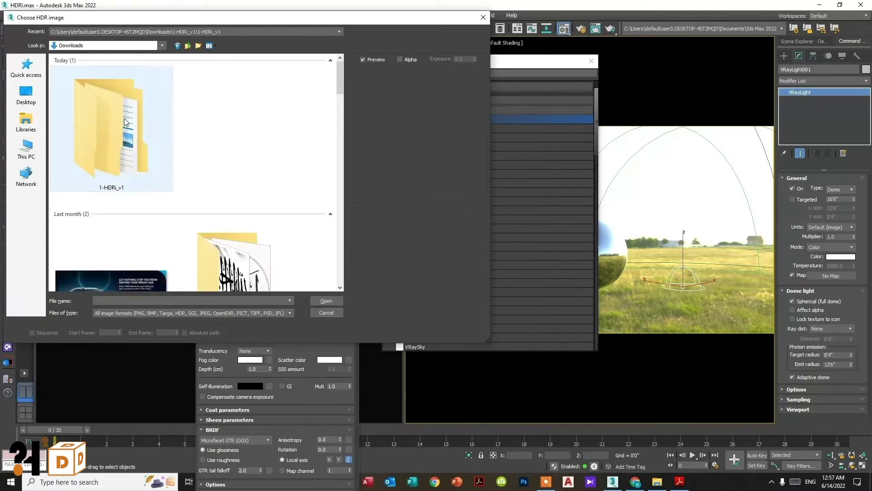
pyautogui.doubleClick(124, 121)
pyautogui.doubleClick(88, 69)
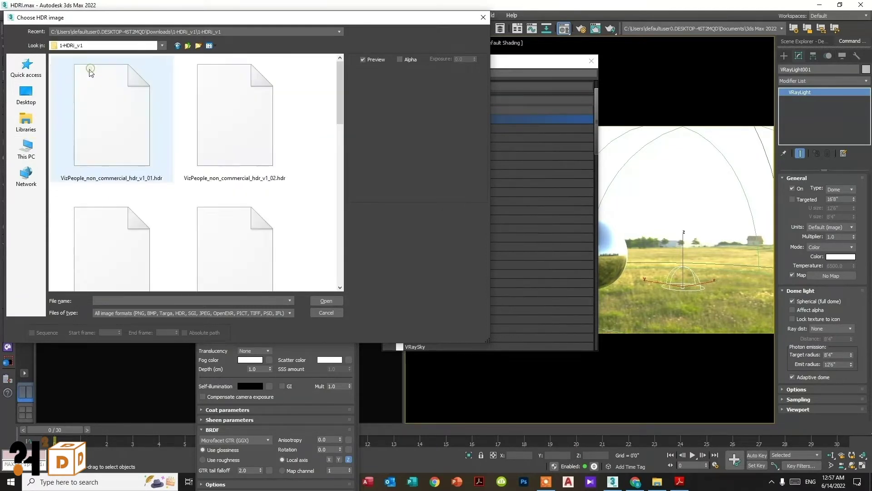
# Preview the HDR panoramas and load VizPeople_non_commercial_hdr_v1_03.hdr into the bitmap
pyautogui.click(122, 122)
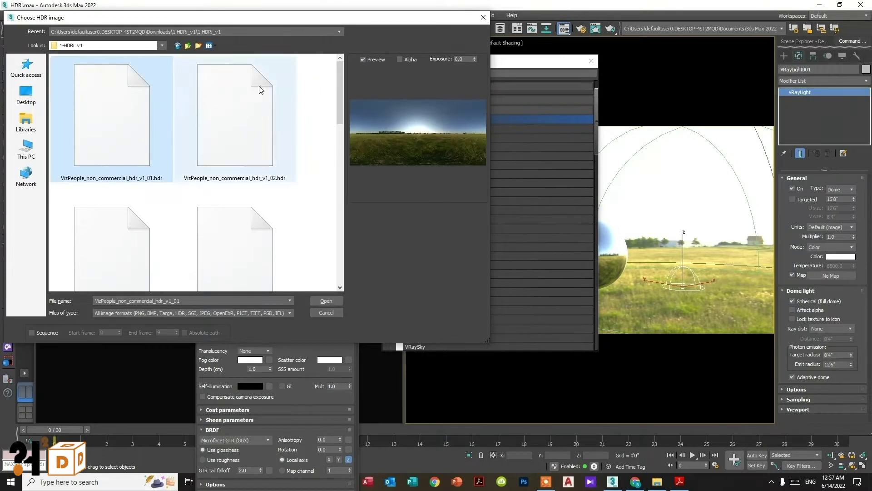
pyautogui.moveTo(125, 114)
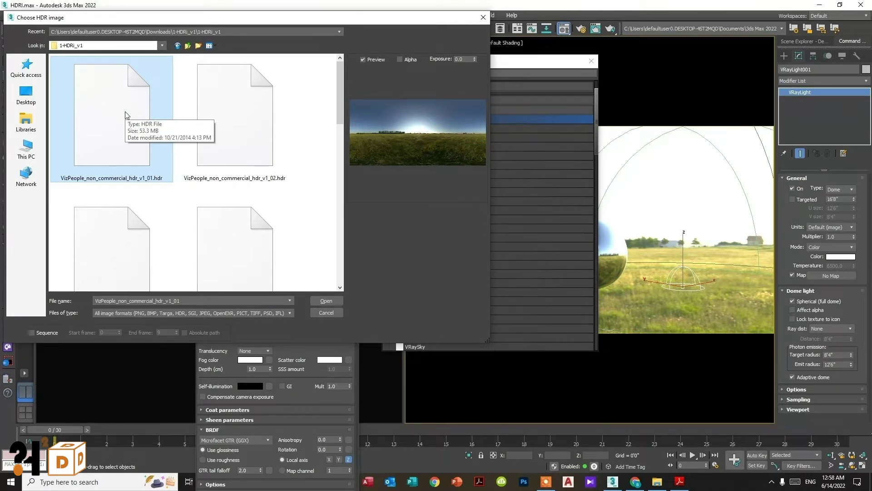
pyautogui.click(286, 122)
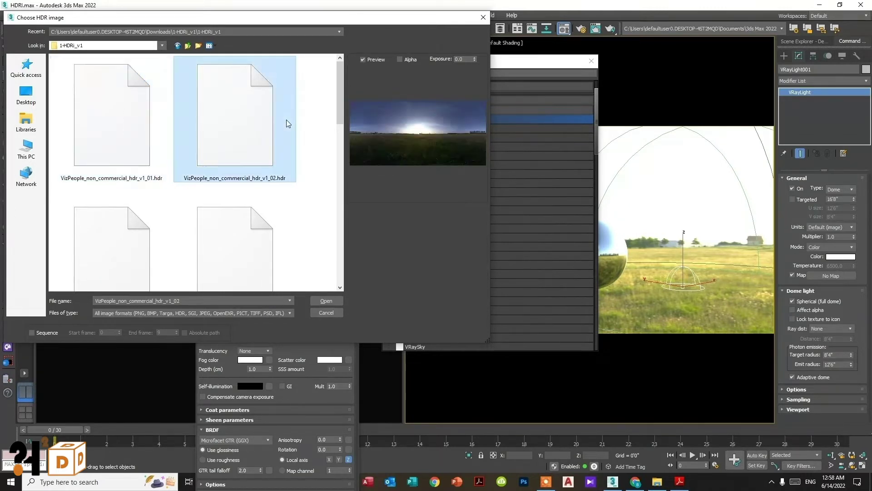
pyautogui.moveTo(339, 102); pyautogui.dragTo(339, 132)
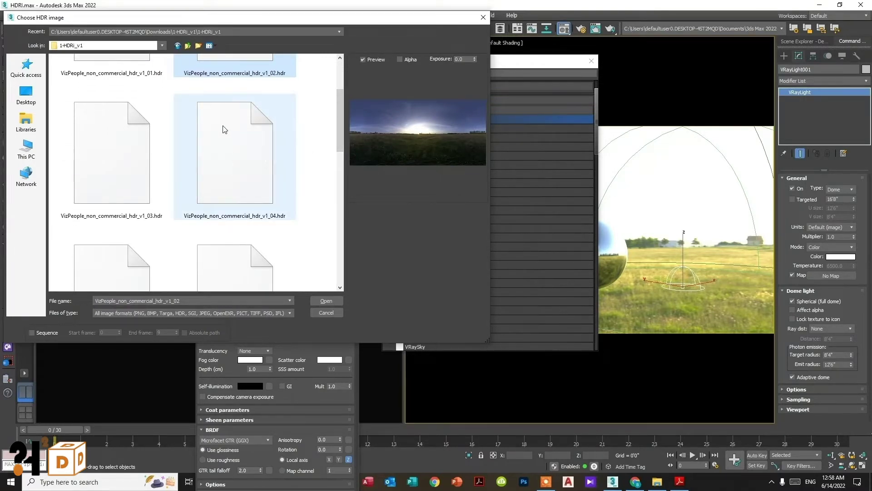
pyautogui.click(242, 153)
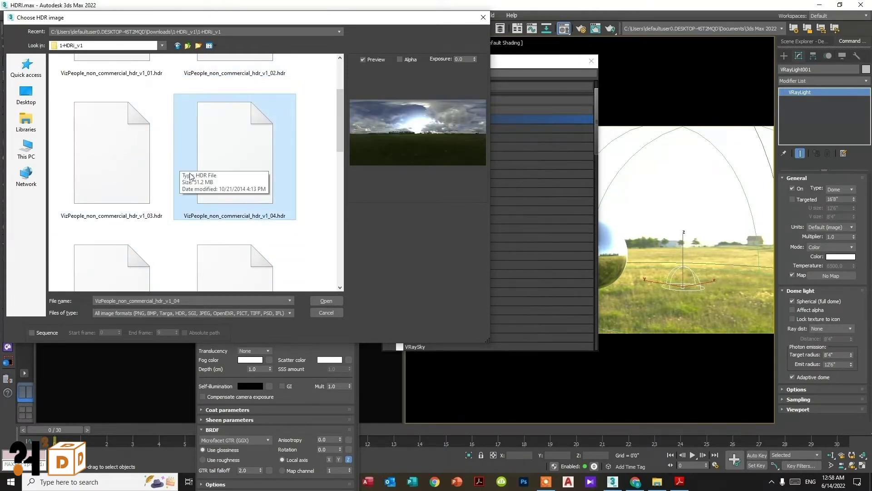
pyautogui.click(105, 161)
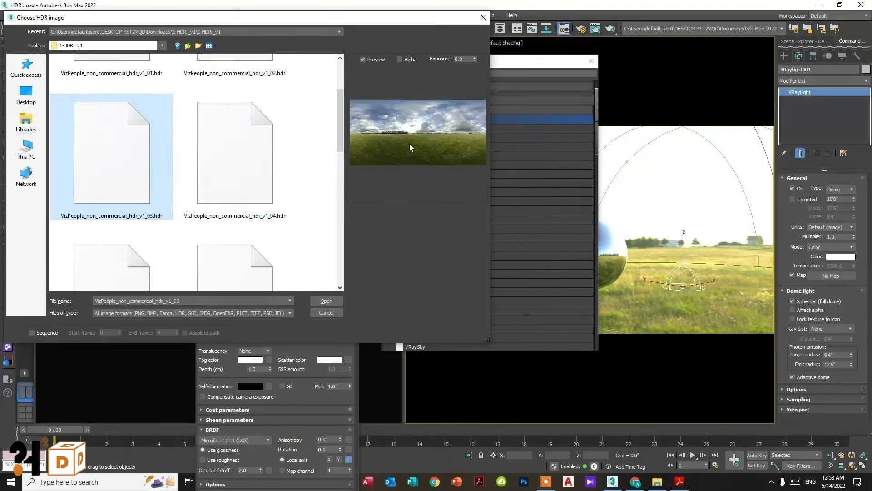
pyautogui.doubleClick(146, 164)
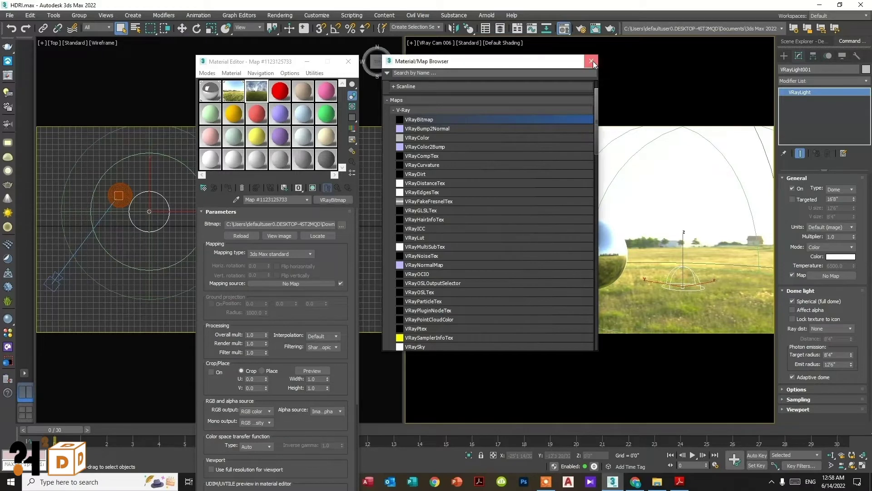
# Set the VRayBitmap HDRI map's mapping type to Spherical
pyautogui.press('Escape')
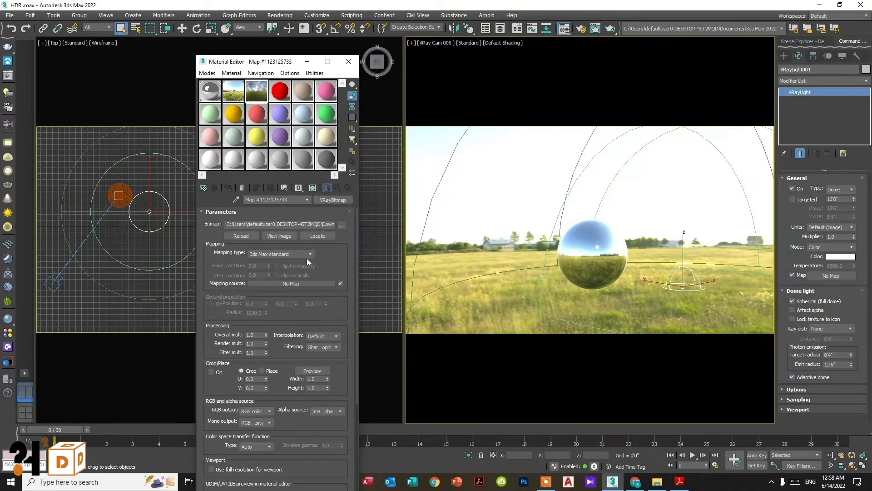
pyautogui.click(311, 255)
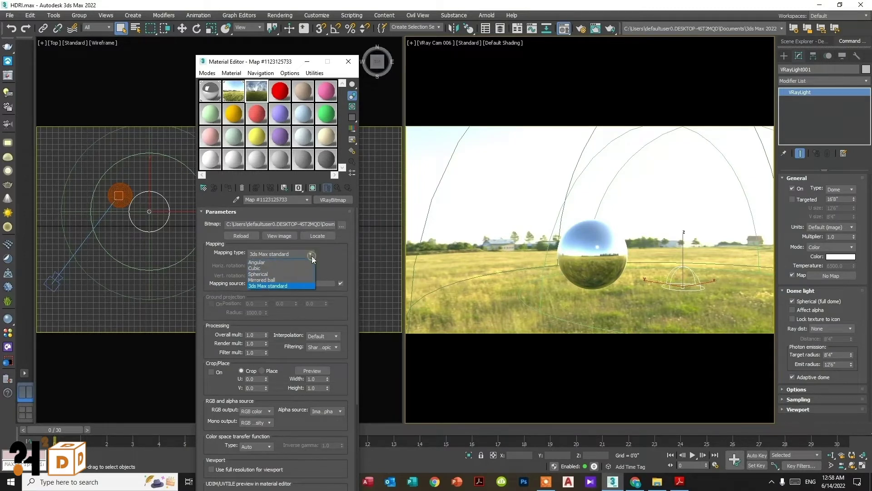
pyautogui.click(263, 274)
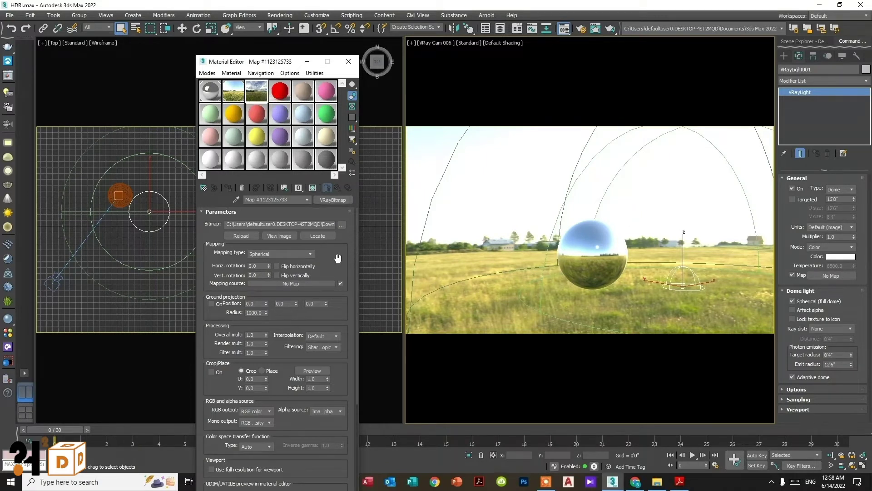
pyautogui.moveTo(338, 258); pyautogui.dragTo(338, 253)
# Drag the HDRI map from its sample slot onto the dome light's Map button
pyautogui.moveTo(282, 63); pyautogui.dragTo(308, 19)
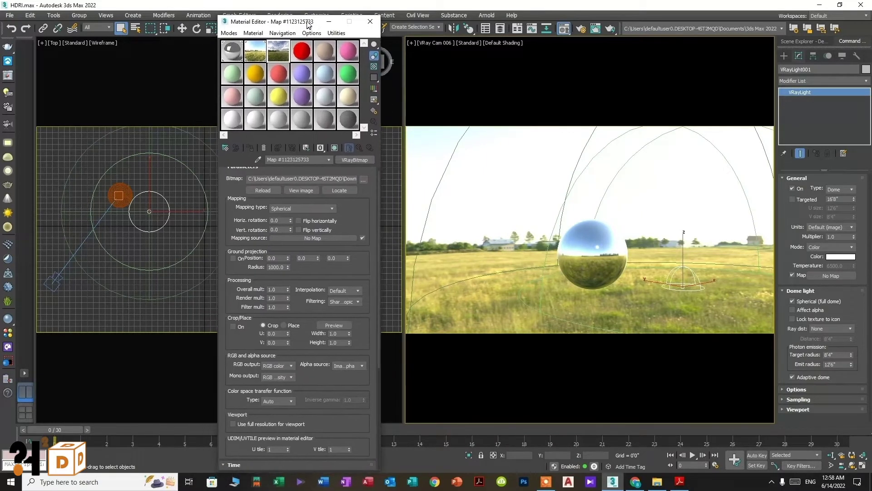
pyautogui.moveTo(359, 213); pyautogui.dragTo(360, 226)
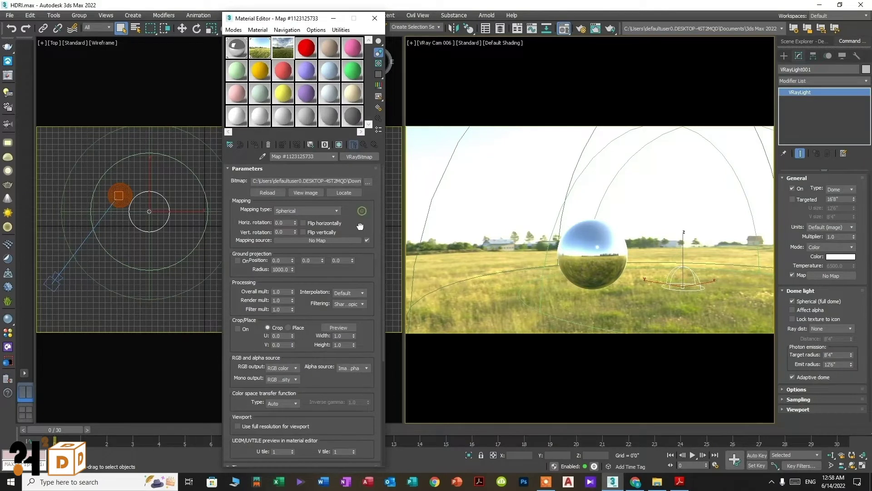
pyautogui.moveTo(284, 51)
pyautogui.mouseDown()
pyautogui.moveTo(791, 271)
pyautogui.moveTo(830, 276)
pyautogui.mouseUp()
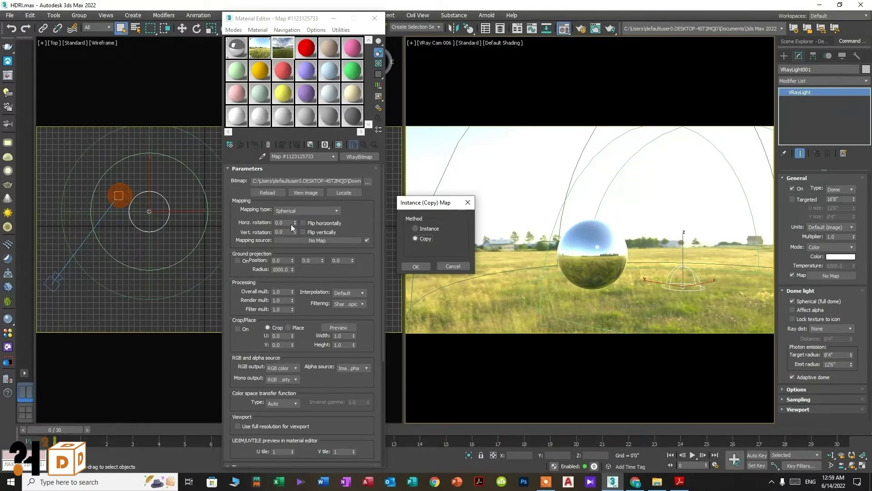
# Assign the HDRI map to the dome light as an Instance
pyautogui.click(422, 230)
pyautogui.click(416, 267)
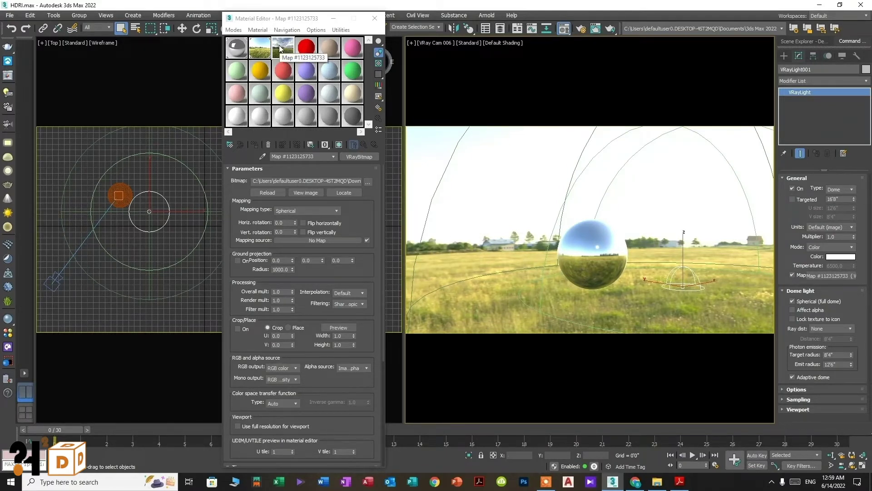
pyautogui.rightClick(694, 217)
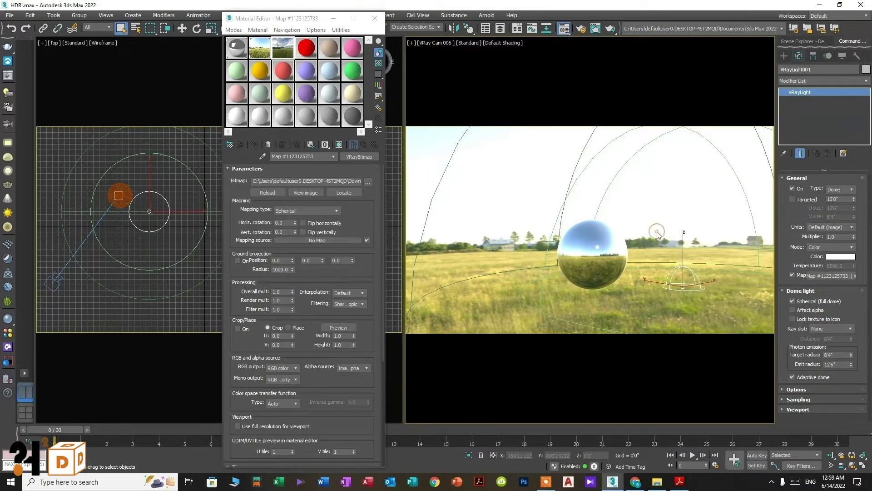
# Bring up the red Material #4's settings and drag it toward the sphere
pyautogui.click(307, 49)
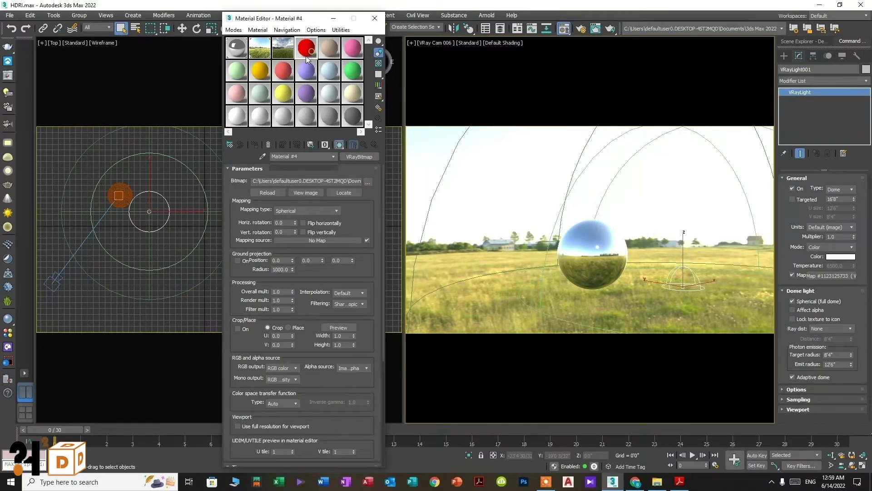
pyautogui.click(285, 53)
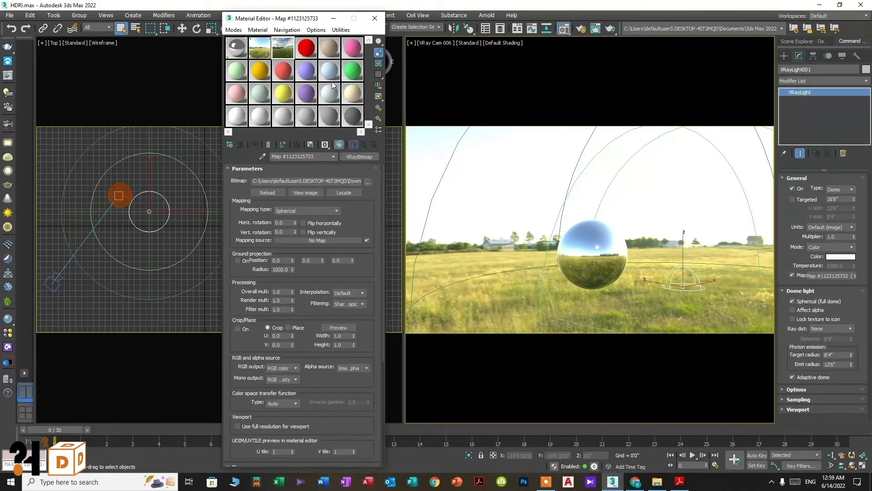
pyautogui.moveTo(311, 54)
pyautogui.mouseDown()
pyautogui.moveTo(609, 201)
pyautogui.moveTo(587, 250)
pyautogui.mouseUp()
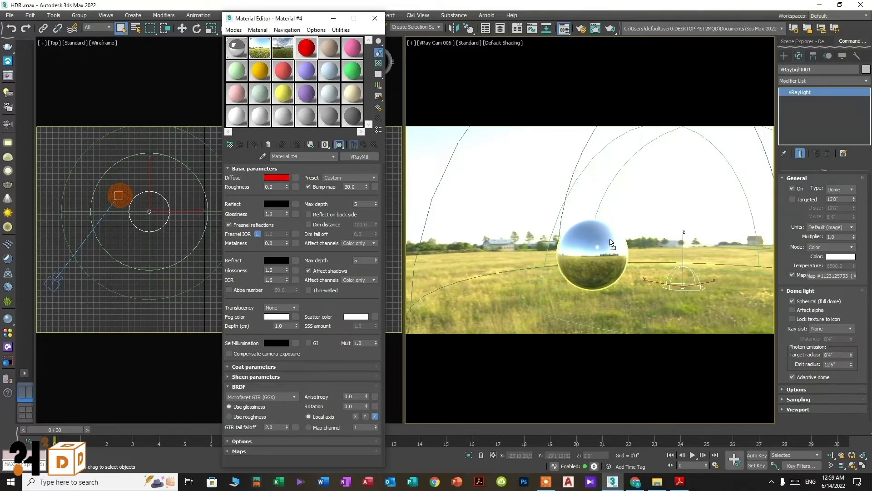
# Apply Material #4 to the sphere, change its diffuse from red to blue, and show it shaded
pyautogui.moveTo(610, 242)
pyautogui.mouseDown()
pyautogui.moveTo(638, 275)
pyautogui.moveTo(605, 243)
pyautogui.mouseUp()
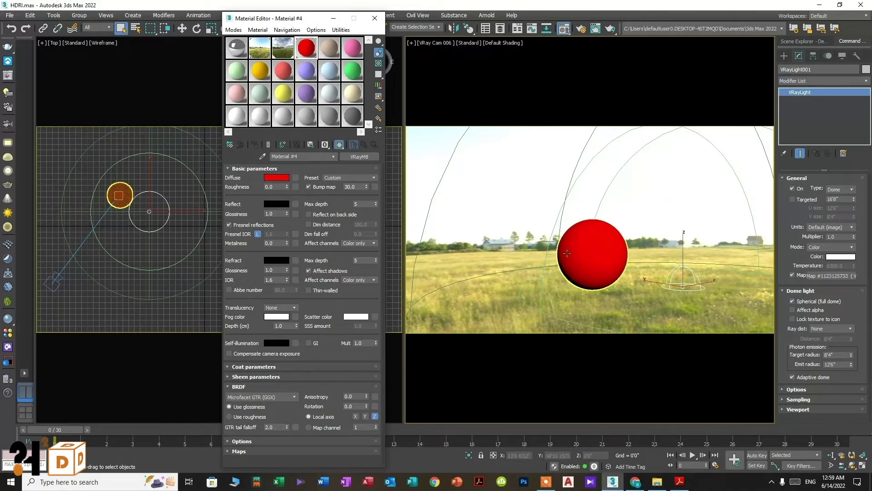
pyautogui.click(271, 178)
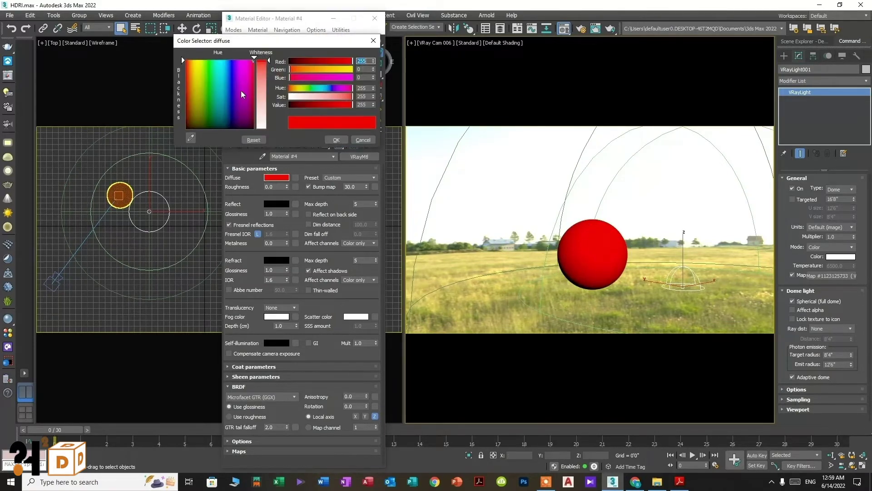
pyautogui.moveTo(243, 96)
pyautogui.mouseDown()
pyautogui.moveTo(246, 73)
pyautogui.moveTo(230, 73)
pyautogui.mouseUp()
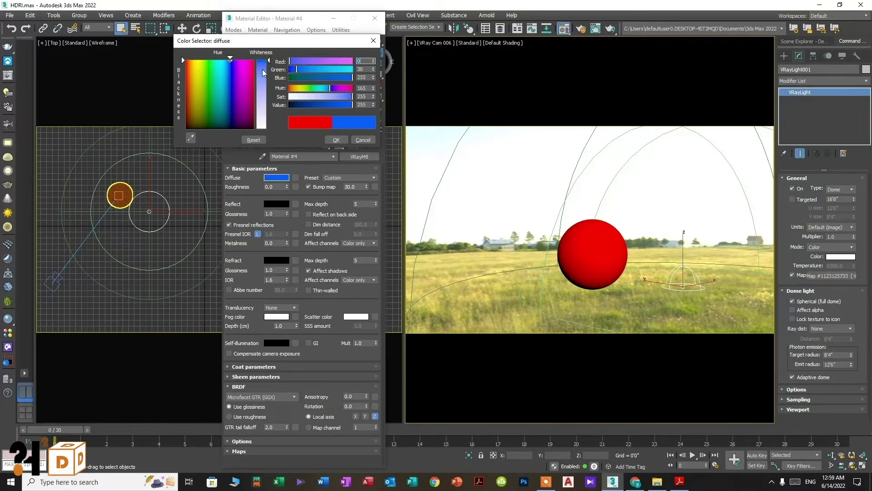
pyautogui.click(336, 139)
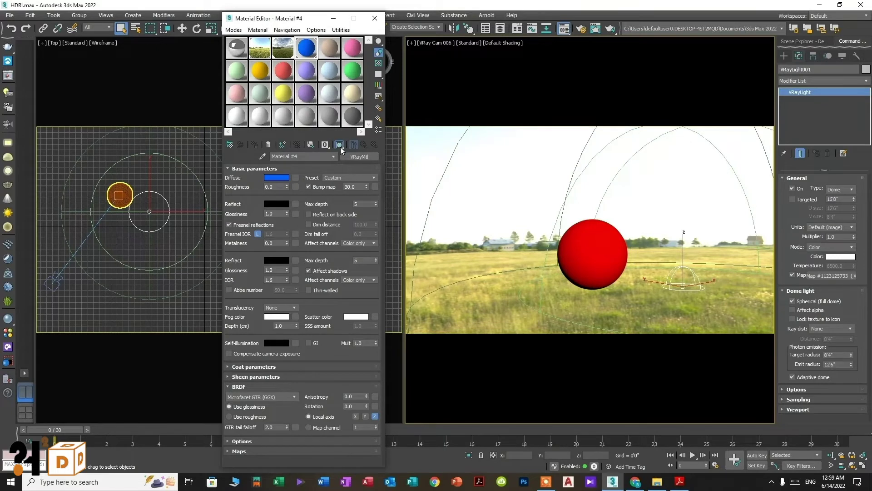
pyautogui.click(340, 145)
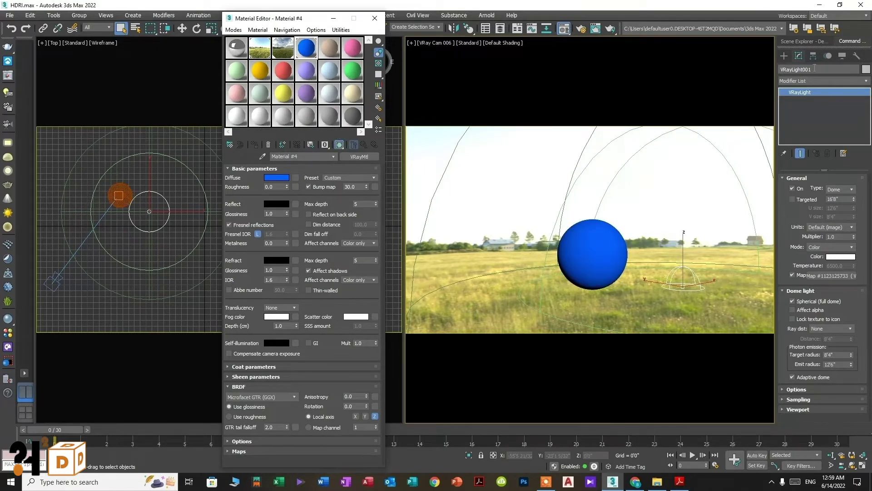
pyautogui.click(784, 55)
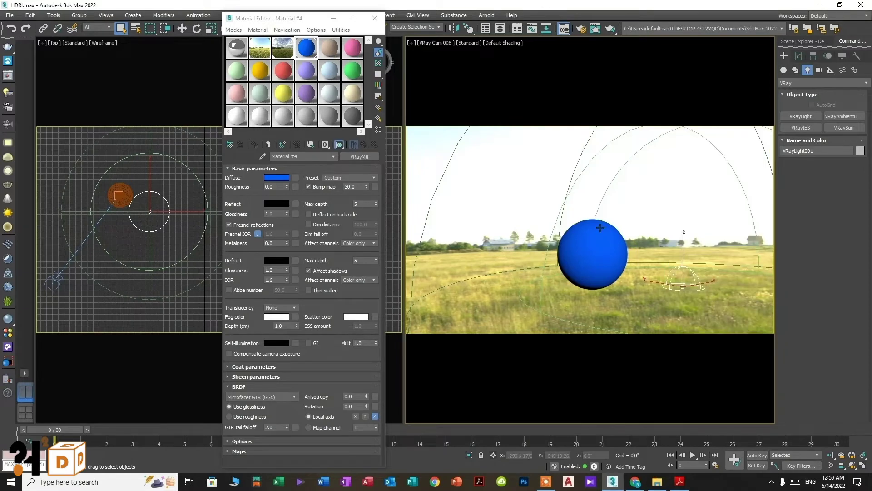
# Render the camera view with V-Ray and inspect the blue sphere in the maximized frame buffer
pyautogui.hotkey('shift', 'q')
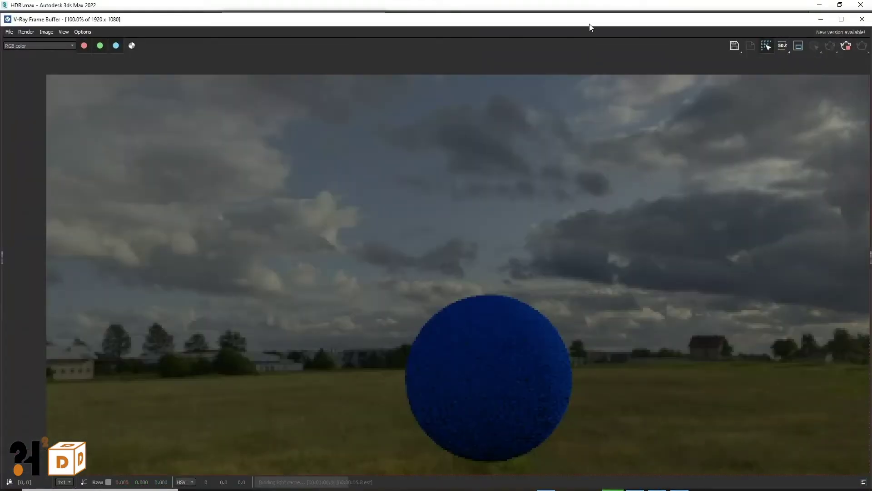
pyautogui.doubleClick(590, 20)
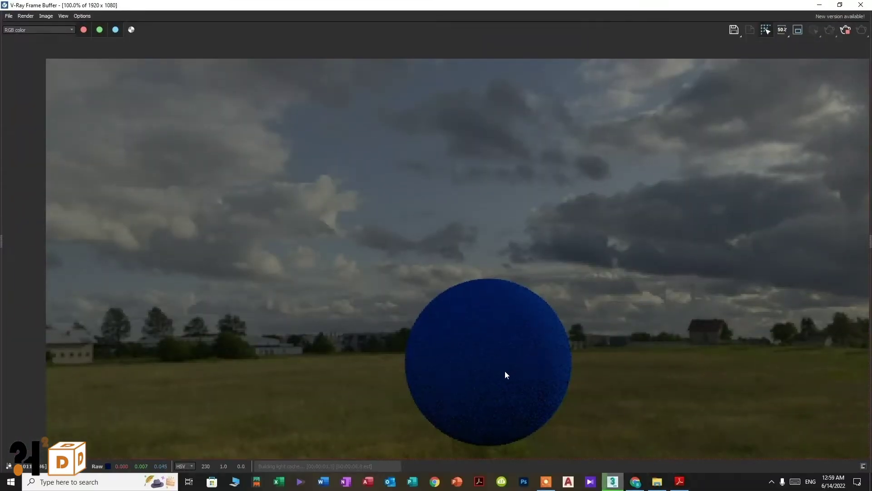
pyautogui.moveTo(502, 249); pyautogui.dragTo(492, 184, button='middle')
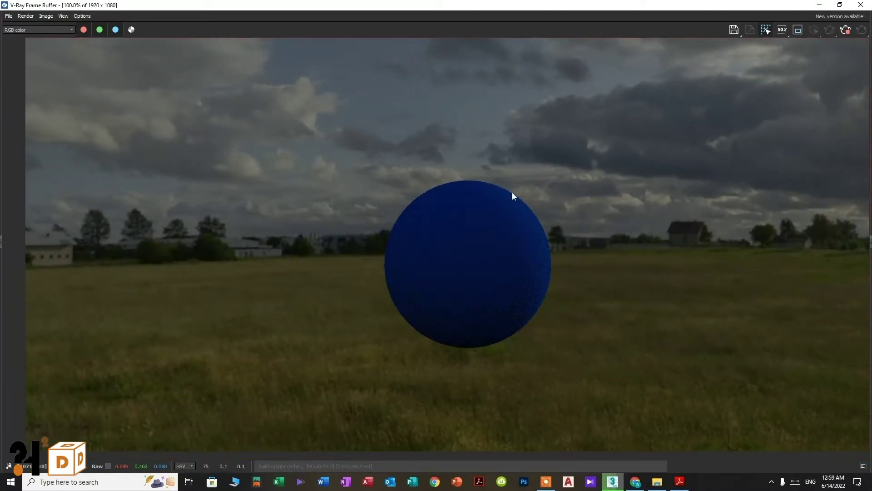
pyautogui.scroll(1, 472, 251)
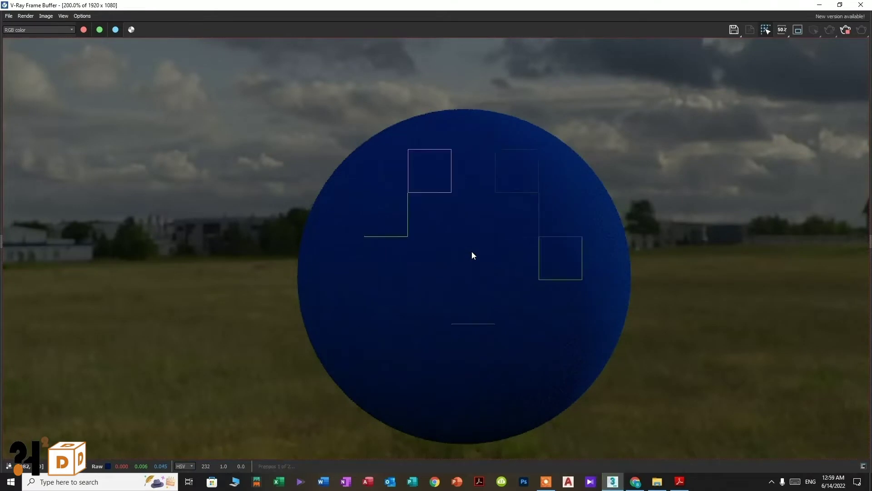
pyautogui.scroll(-1, 471, 252)
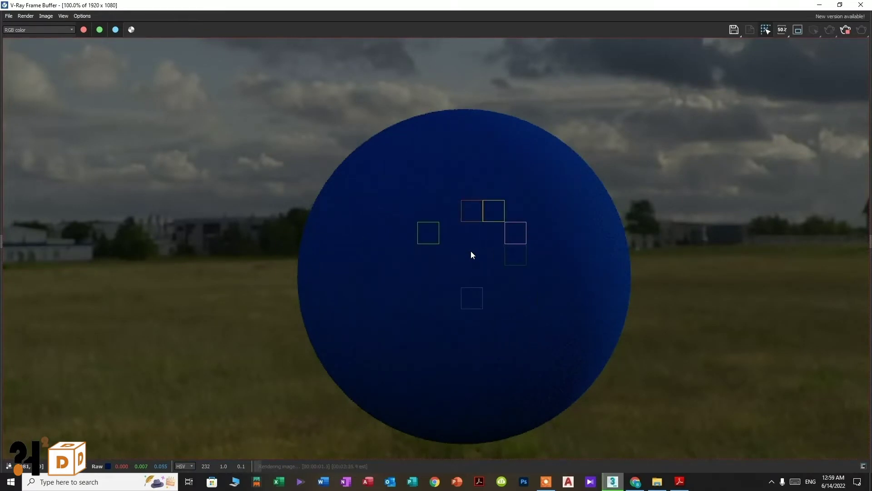
pyautogui.scroll(-1, 471, 251)
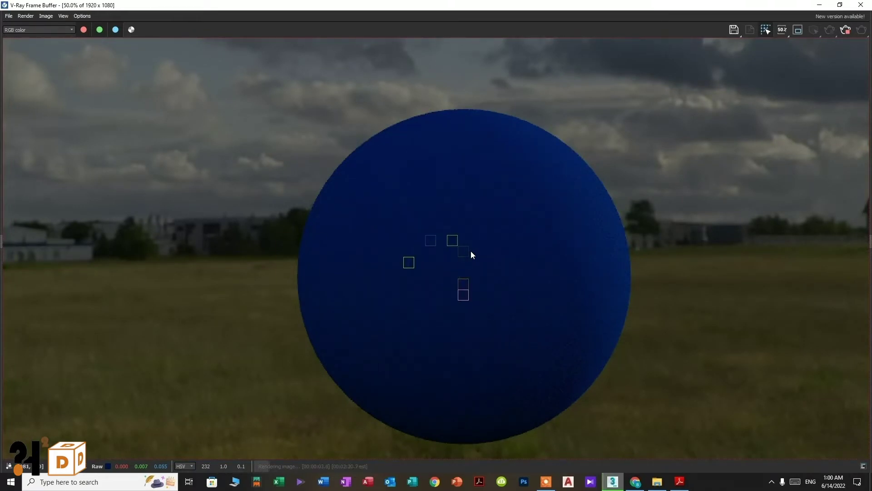
pyautogui.scroll(1, 471, 251)
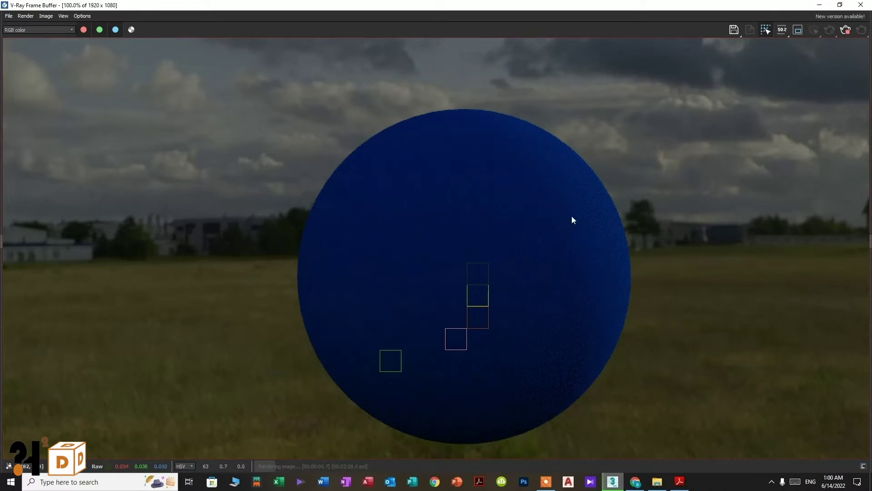
pyautogui.scroll(-1, 638, 199)
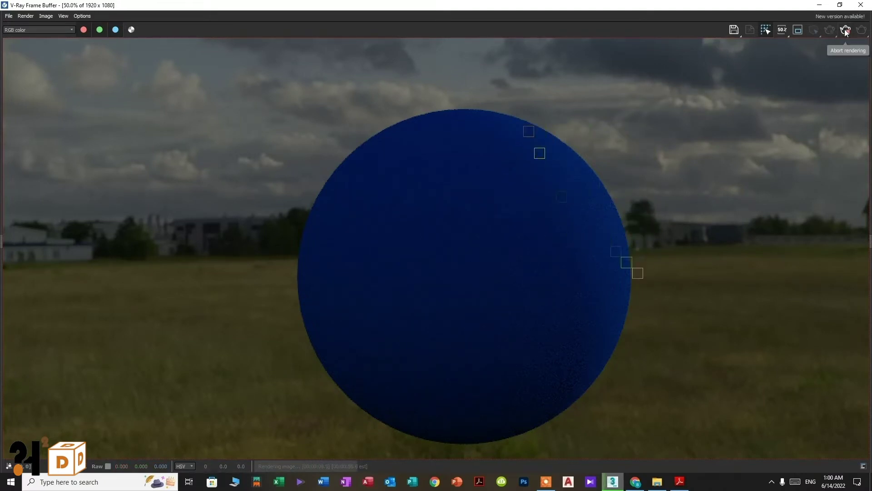
pyautogui.scroll(-2, 489, 219)
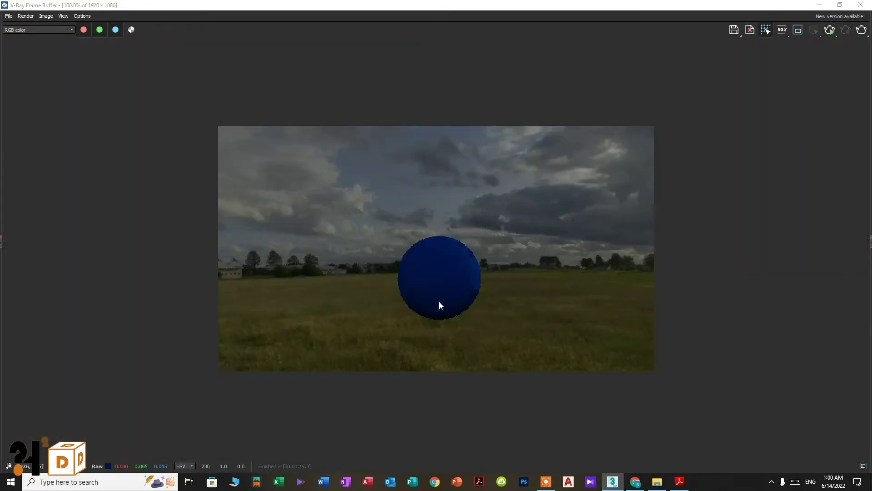
pyautogui.scroll(1, 440, 305)
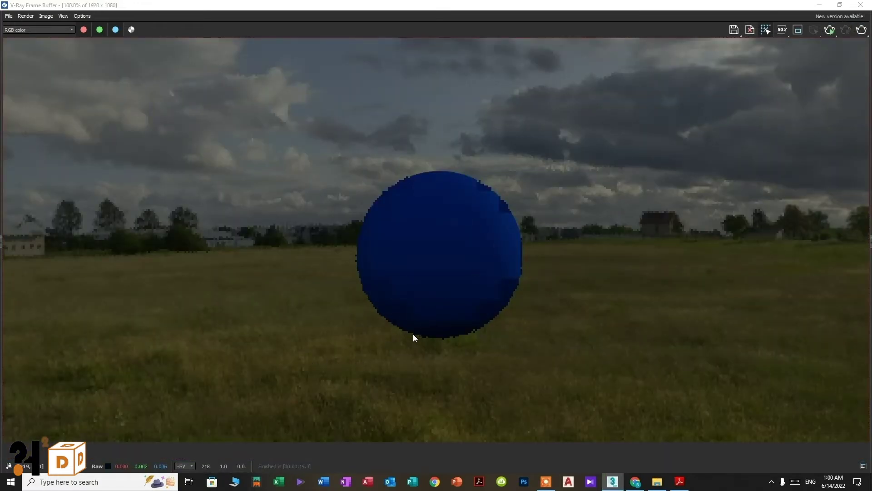
# Set the VRayBitmap's Overall mult in the Processing settings to 5.0
pyautogui.click(821, 7)
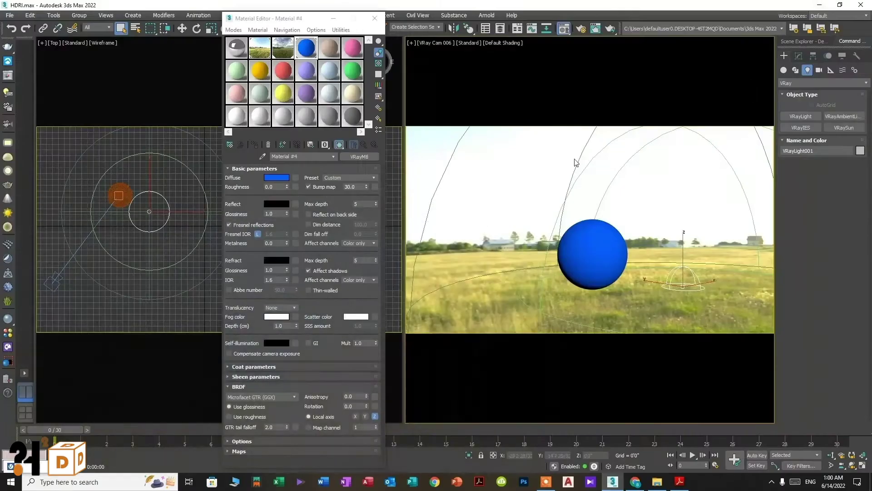
pyautogui.moveTo(312, 24); pyautogui.dragTo(284, 26)
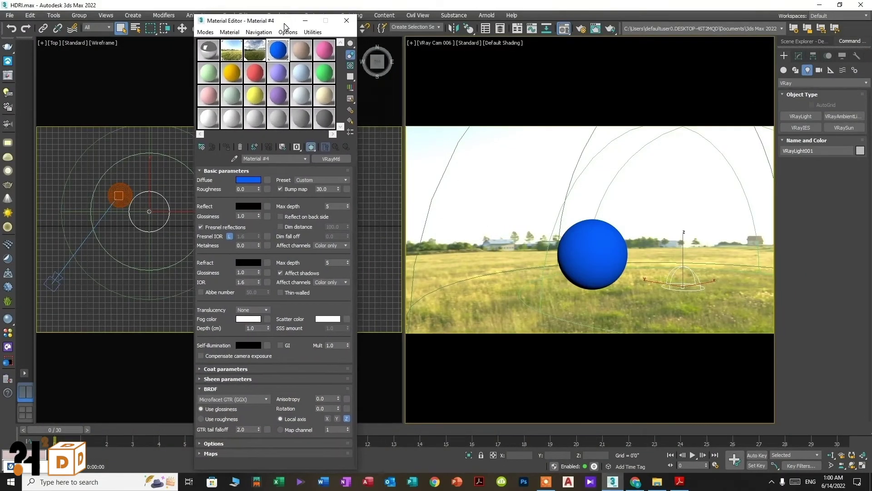
pyautogui.click(258, 53)
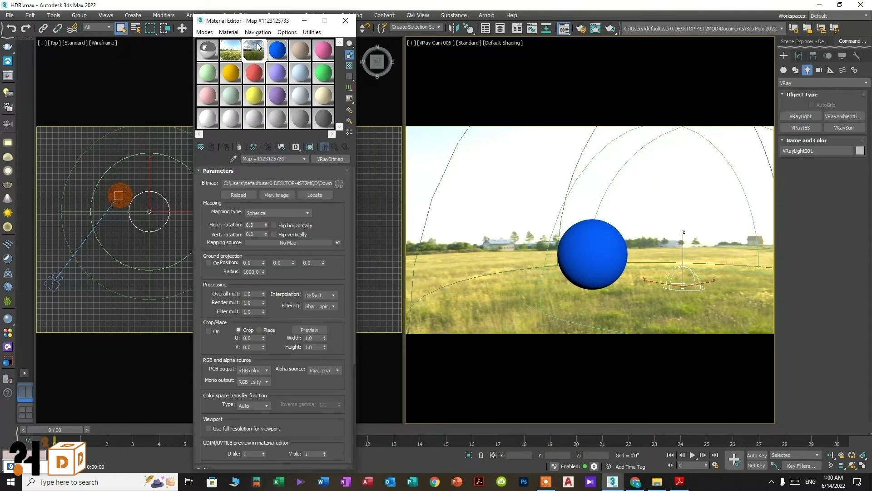
pyautogui.moveTo(275, 26); pyautogui.dragTo(318, 22)
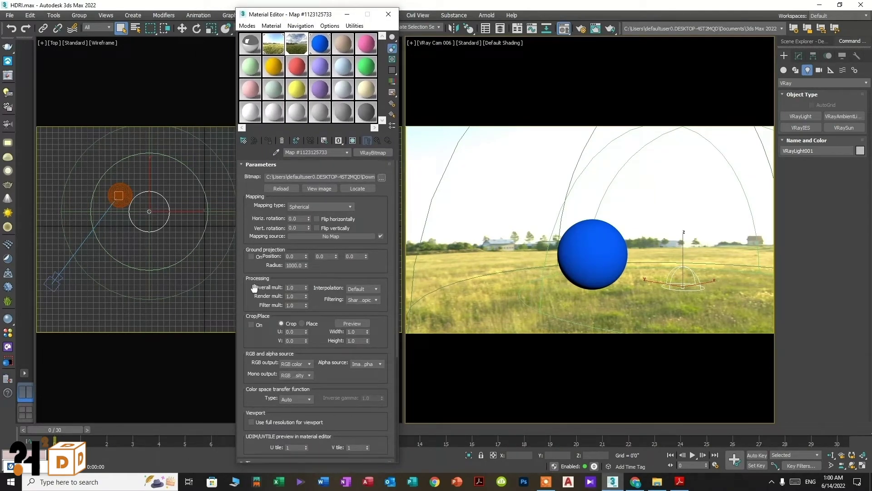
pyautogui.scroll(-1, 275, 287)
pyautogui.doubleClick(295, 286)
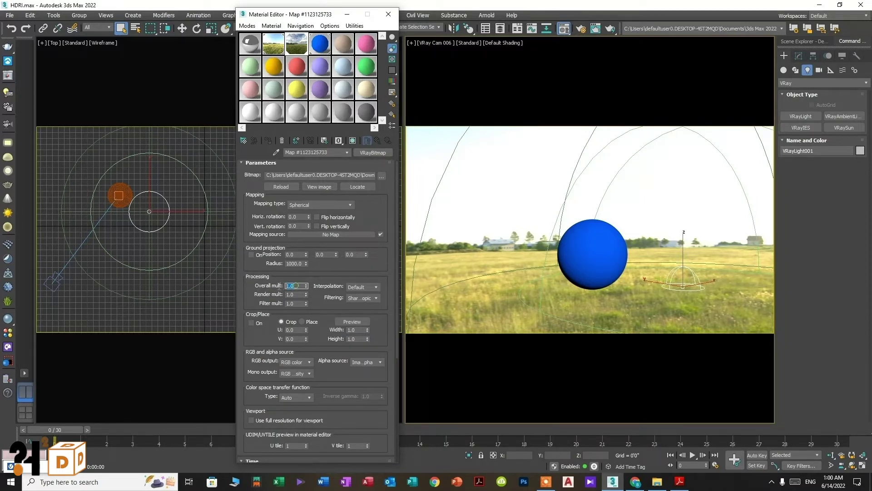
pyautogui.write('5')
pyautogui.press('Return')
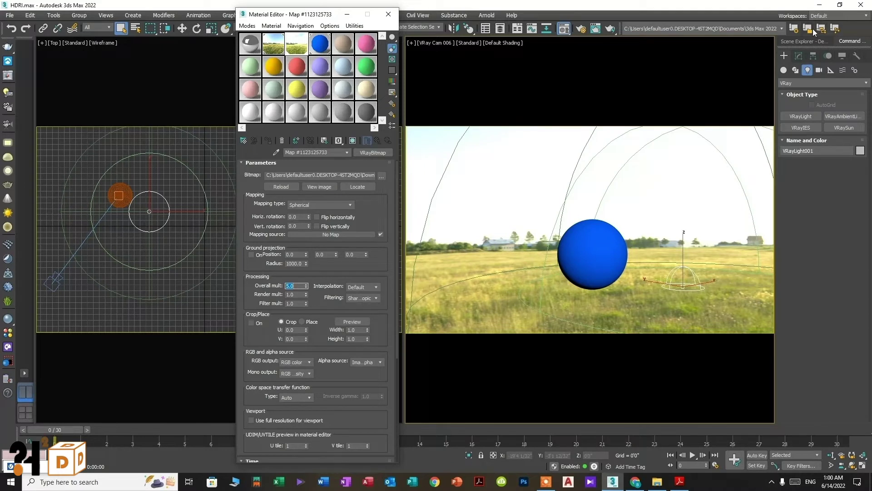
# Run a test render of the camera view, abort it early, and hide the frame buffer
pyautogui.click(799, 56)
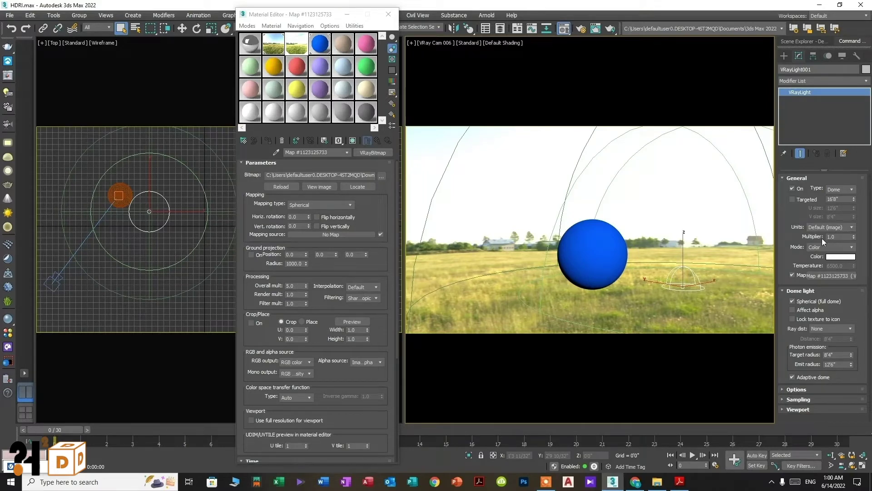
pyautogui.rightClick(538, 219)
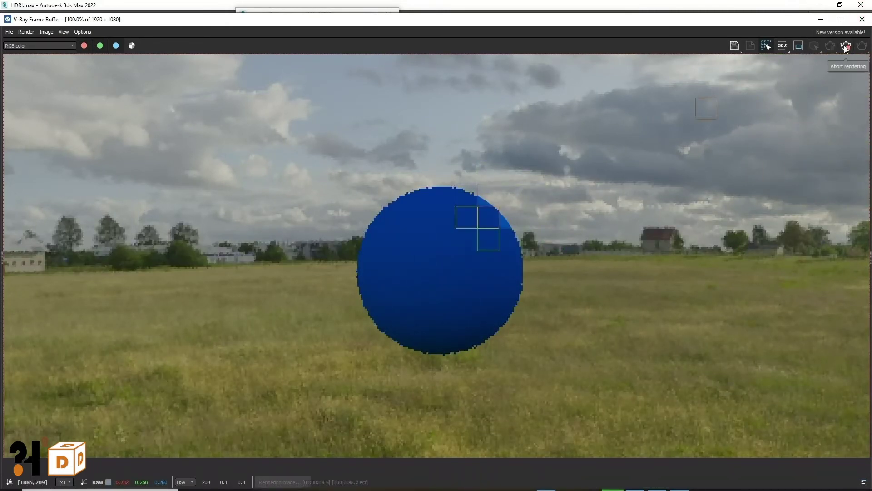
pyautogui.click(846, 47)
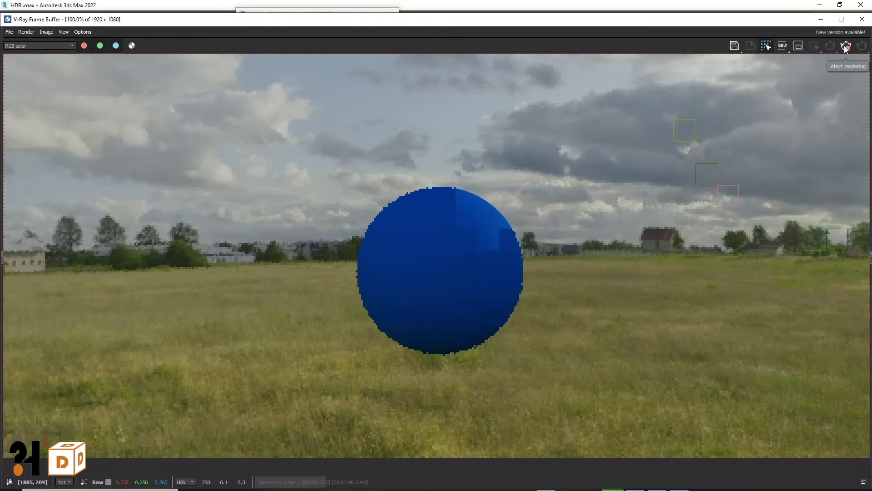
pyautogui.click(821, 21)
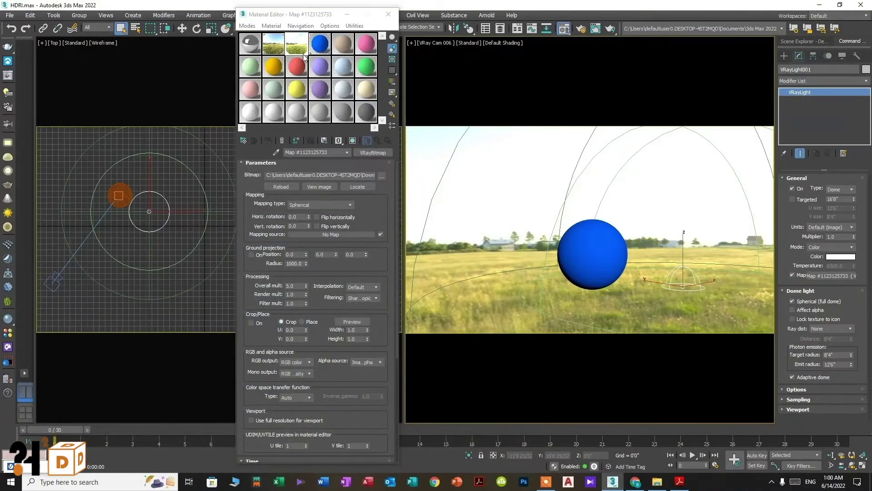
# Set the camera viewport background to Use Environment Background and apply it
pyautogui.rightClick(591, 202)
pyautogui.hotkey('alt', 'b')
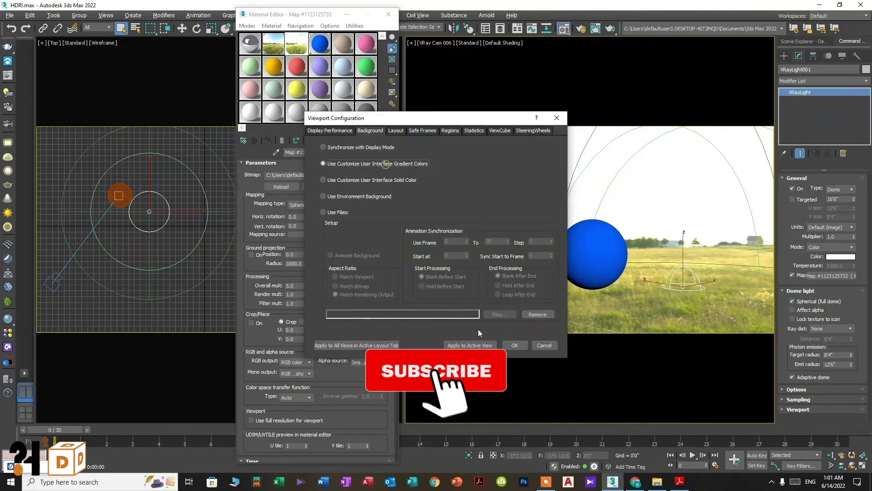
pyautogui.click(525, 316)
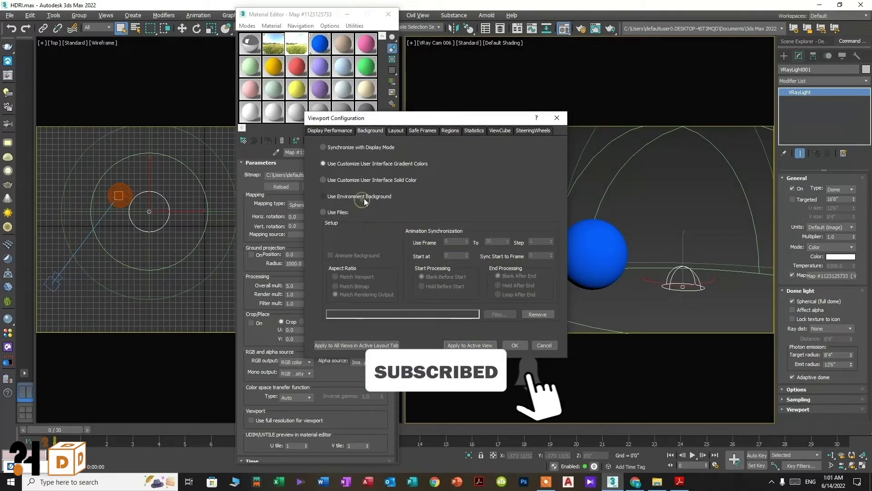
pyautogui.click(515, 345)
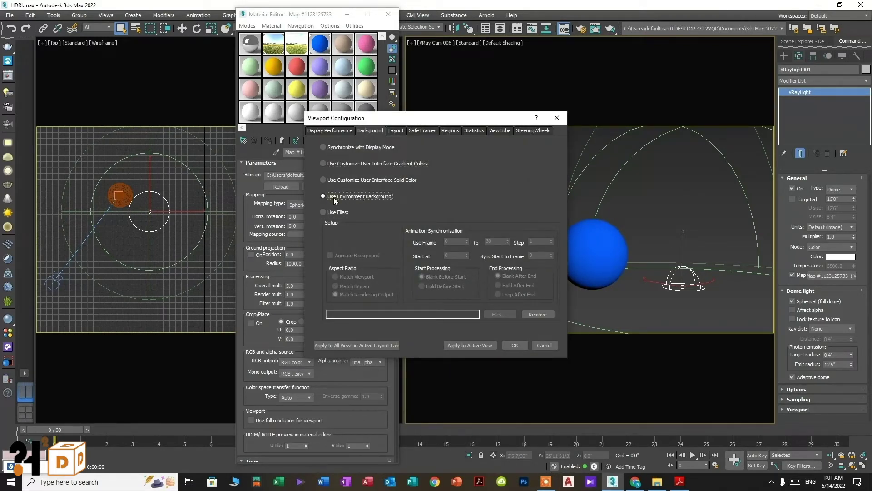
pyautogui.click(334, 197)
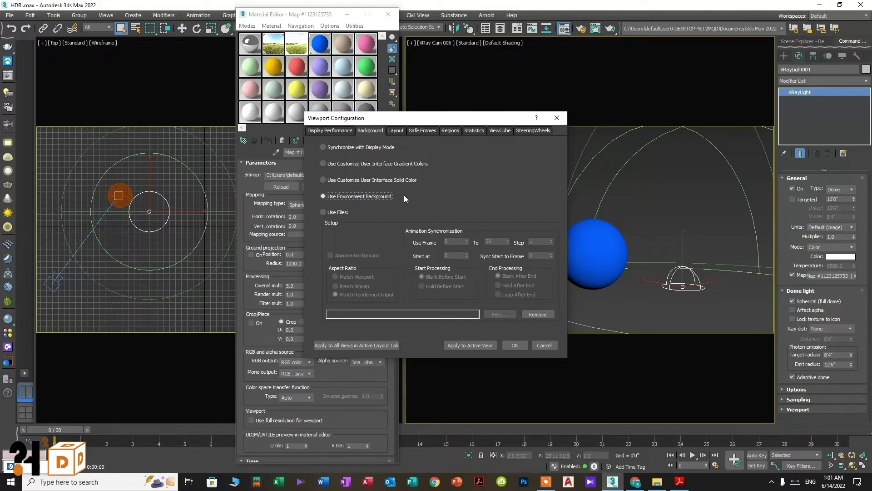
pyautogui.click(490, 346)
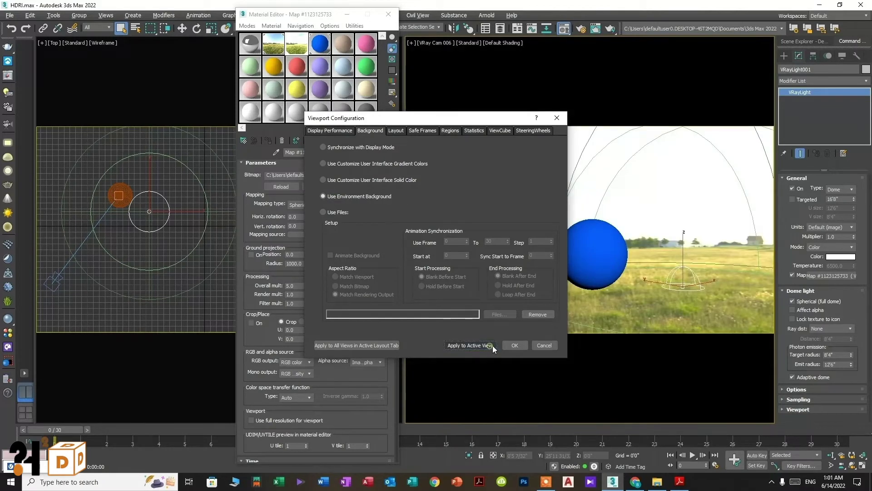
pyautogui.click(515, 345)
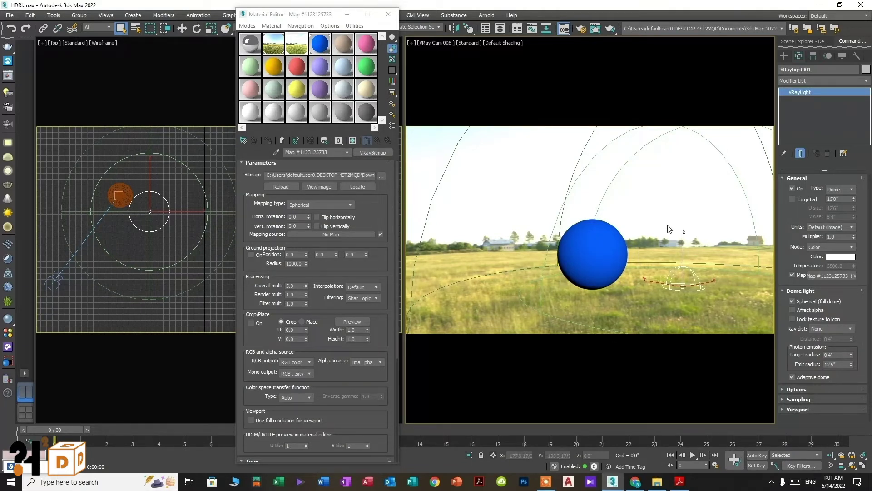
# Deselect the dome light and set the HDRI's Overall mult back to 1.0
pyautogui.click(481, 235)
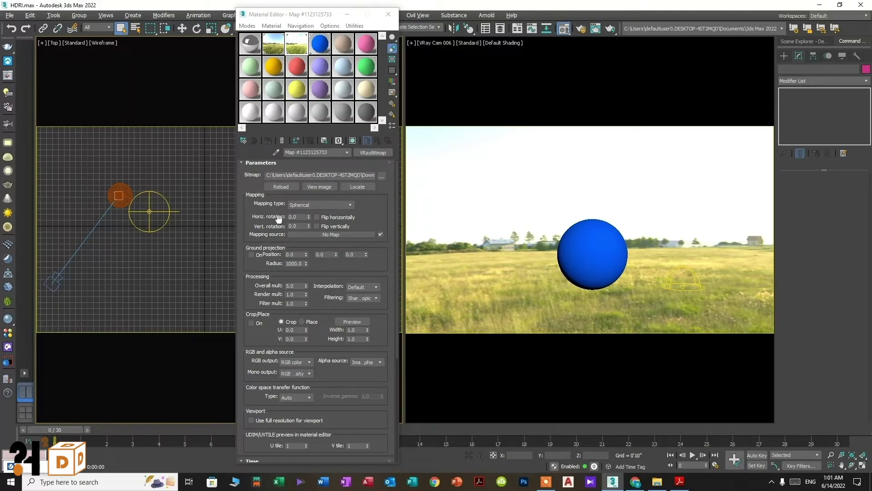
pyautogui.doubleClick(293, 285)
pyautogui.write('1')
pyautogui.press('Return')
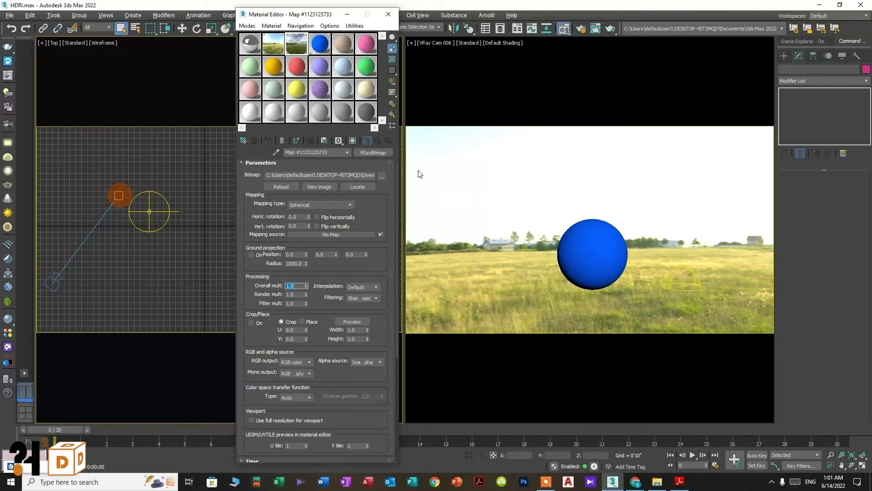
# Open the full HDRI image preview and arrange it beside the material settings
pyautogui.click(319, 187)
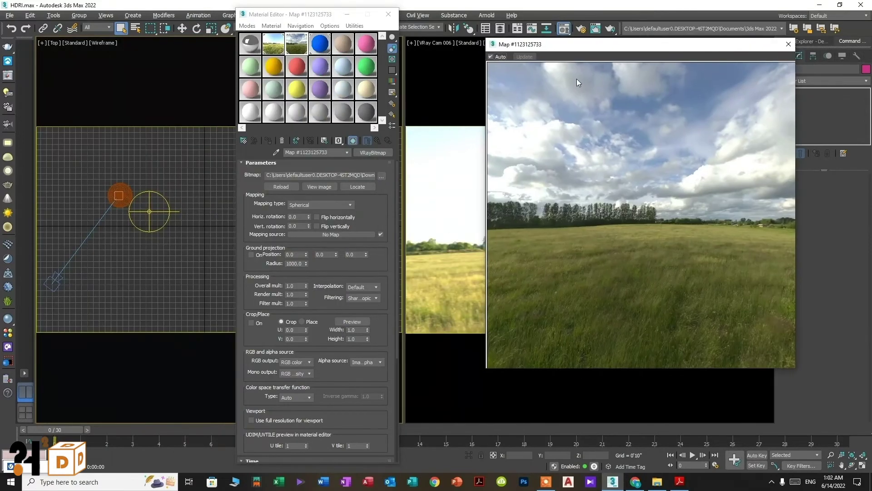
pyautogui.moveTo(600, 45)
pyautogui.mouseDown()
pyautogui.moveTo(538, 119)
pyautogui.moveTo(144, 119)
pyautogui.mouseUp()
pyautogui.moveTo(299, 17); pyautogui.dragTo(427, 15)
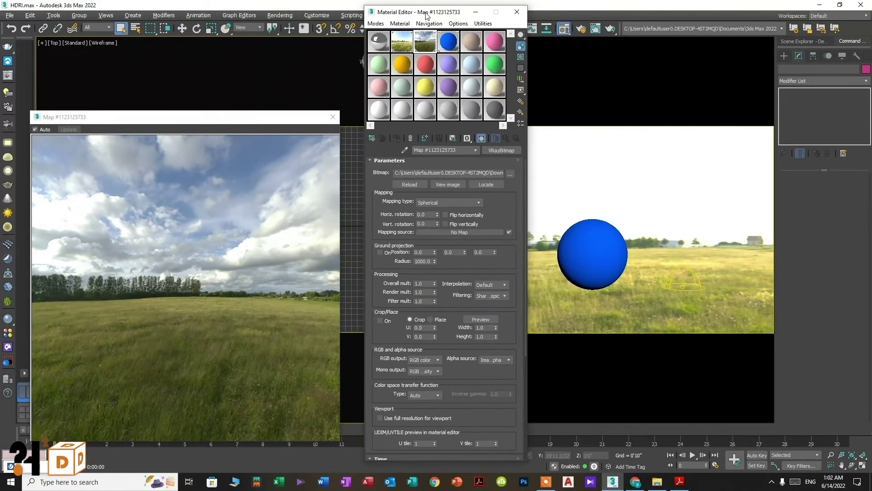
pyautogui.moveTo(182, 116); pyautogui.dragTo(168, 124)
pyautogui.moveTo(427, 12); pyautogui.dragTo(389, 8)
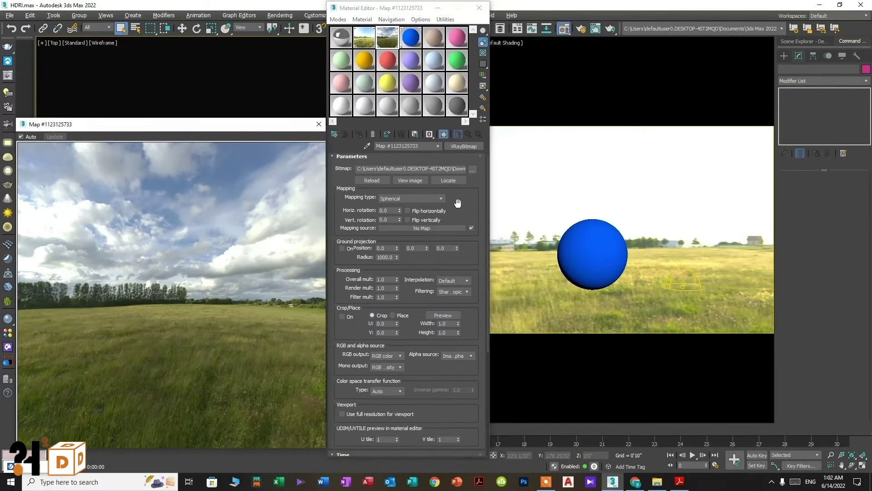
# Set the HDRI's horizontal rotation to 90 and show the map shaded in the viewport
pyautogui.click(600, 200)
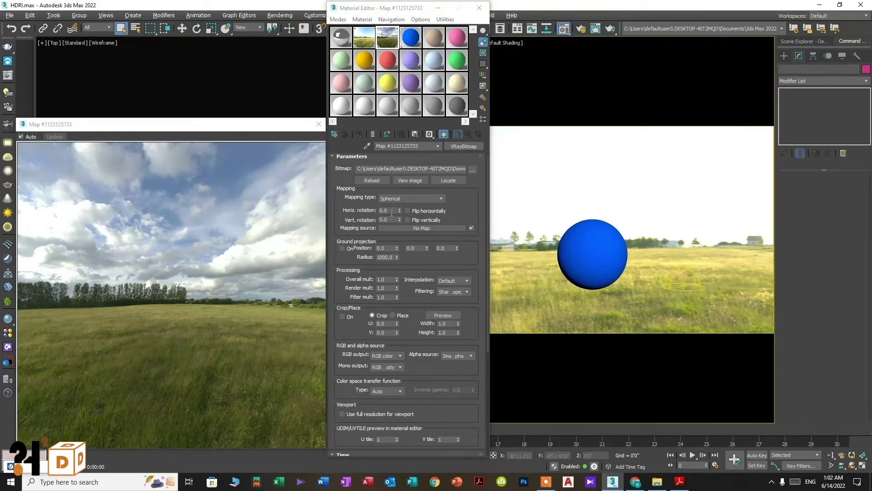
pyautogui.doubleClick(389, 211)
pyautogui.write('9')
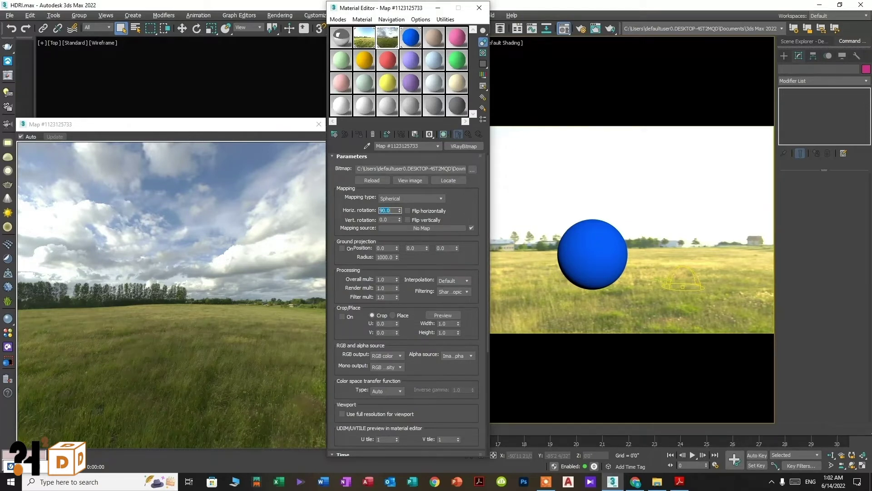
pyautogui.press('Return')
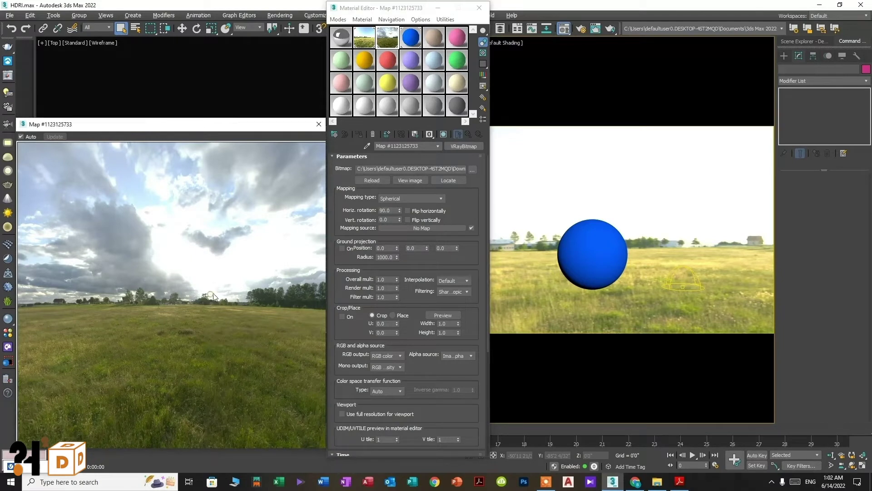
pyautogui.click(443, 134)
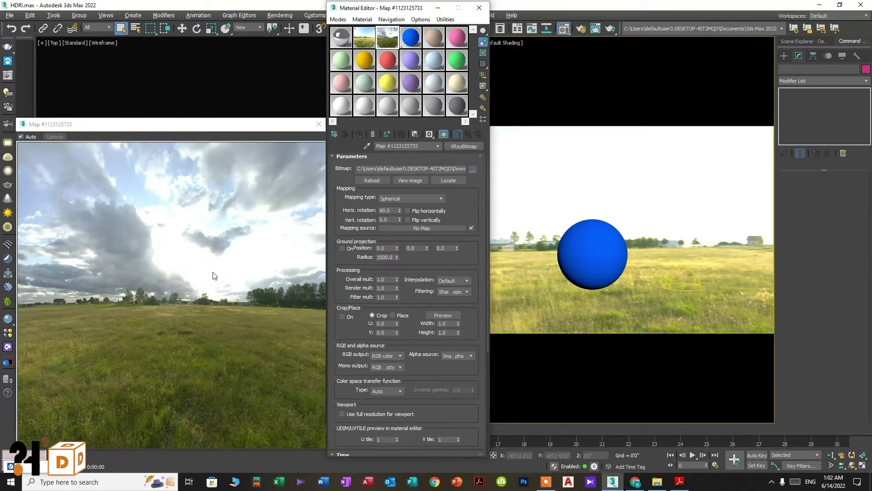
pyautogui.click(230, 260)
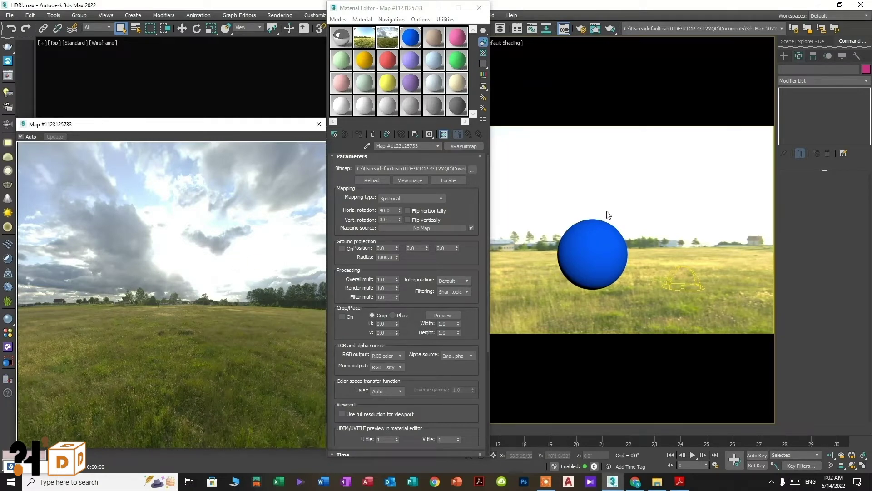
# Try HDRI horizontal rotations of 180 and 90, settling on 270 degrees
pyautogui.rightClick(629, 195)
pyautogui.doubleClick(389, 210)
pyautogui.write('180')
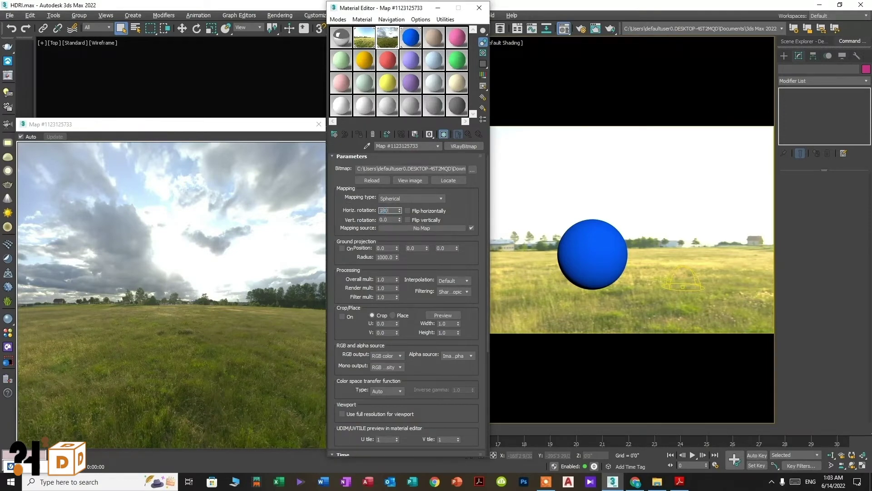
pyautogui.press('Return')
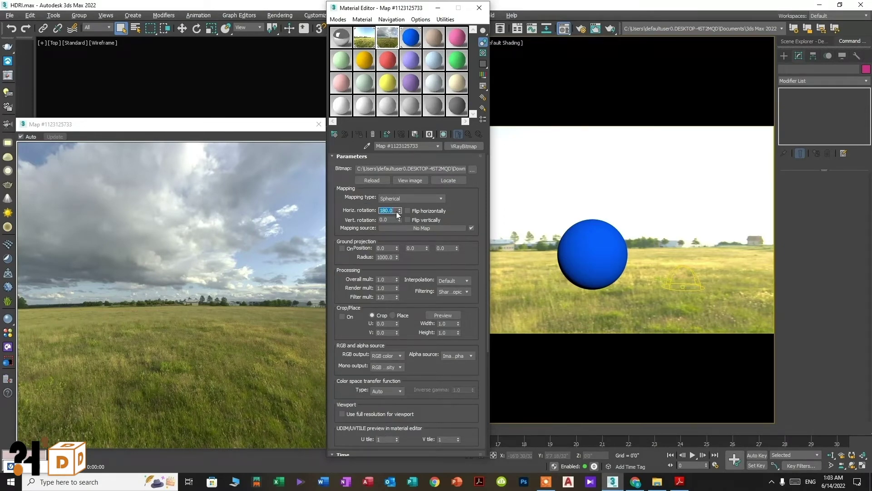
pyautogui.write('90')
pyautogui.press('Return')
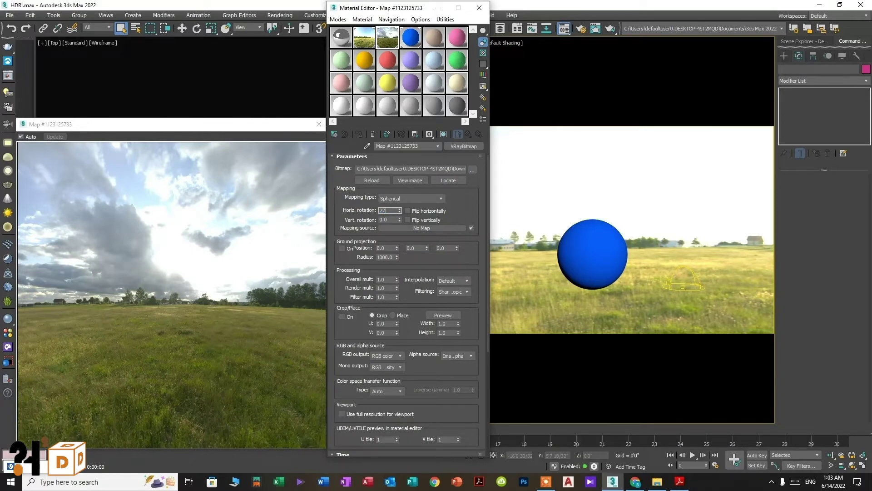
pyautogui.write('0')
pyautogui.press('Return')
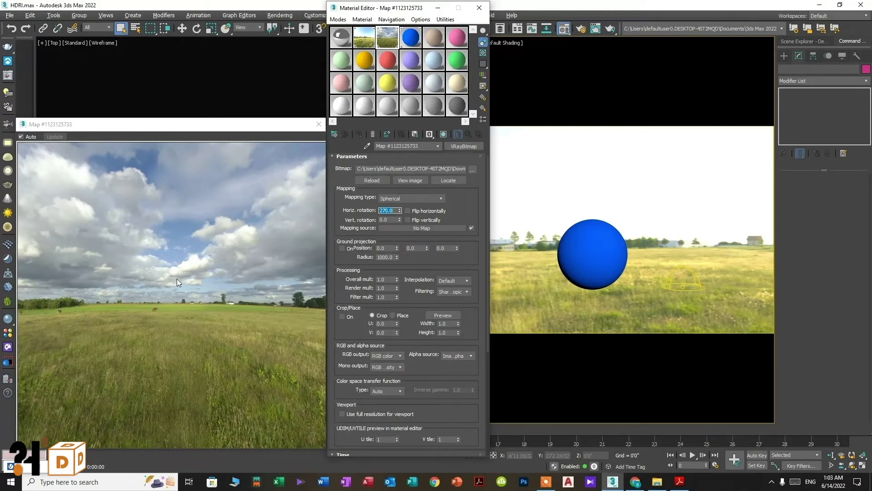
# Test-render the camera view with the 270° HDRI, abort it, and hide the frame buffer
pyautogui.rightClick(592, 211)
pyautogui.hotkey('shift', 'q')
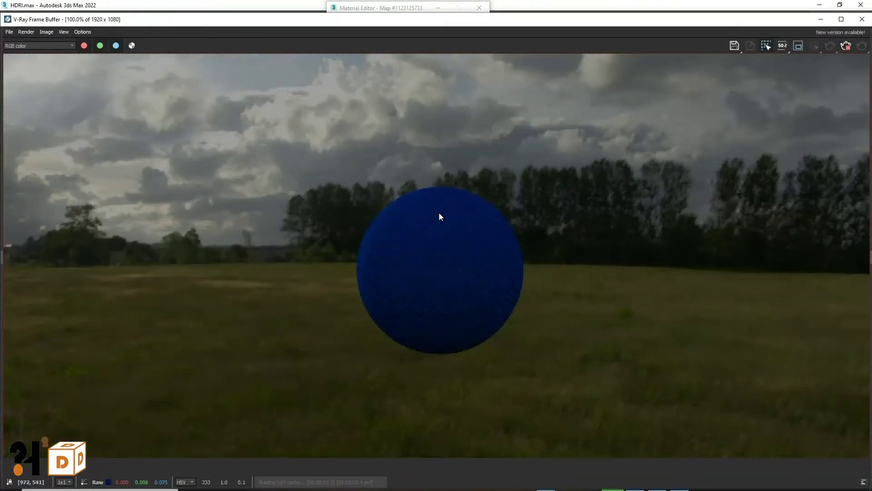
pyautogui.scroll(-2, 439, 217)
pyautogui.scroll(2, 437, 272)
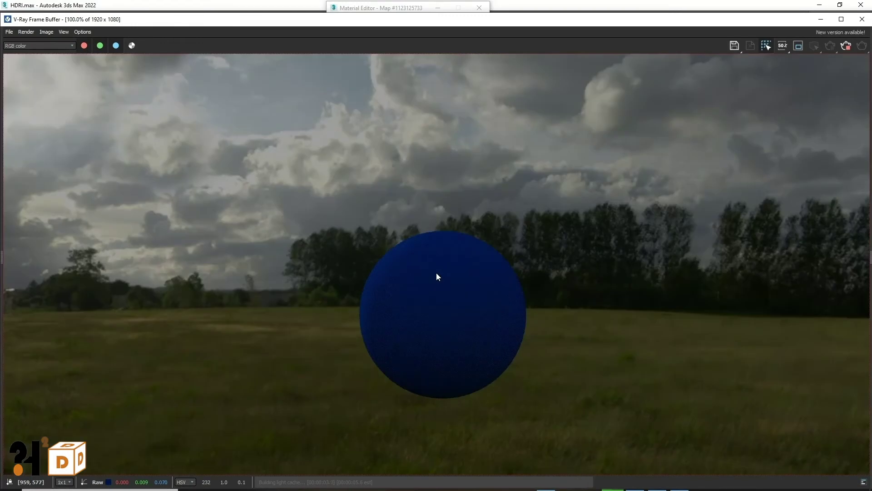
pyautogui.scroll(-2, 437, 269)
pyautogui.scroll(2, 437, 268)
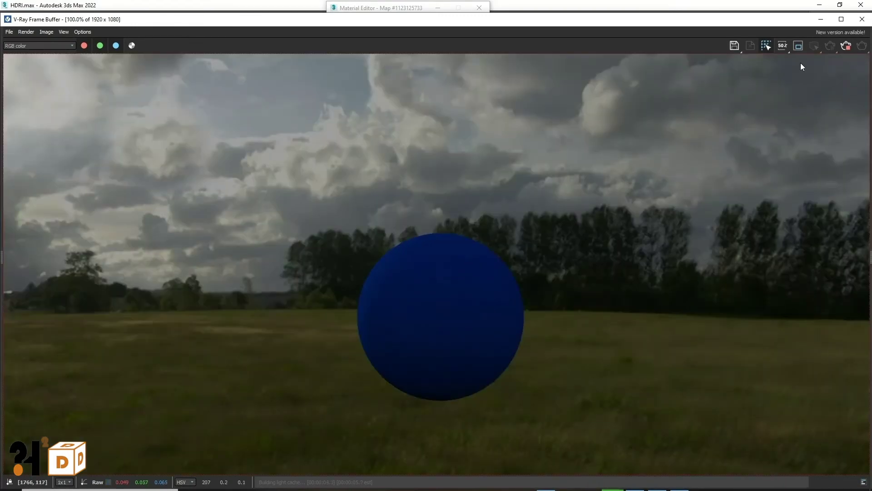
pyautogui.click(850, 49)
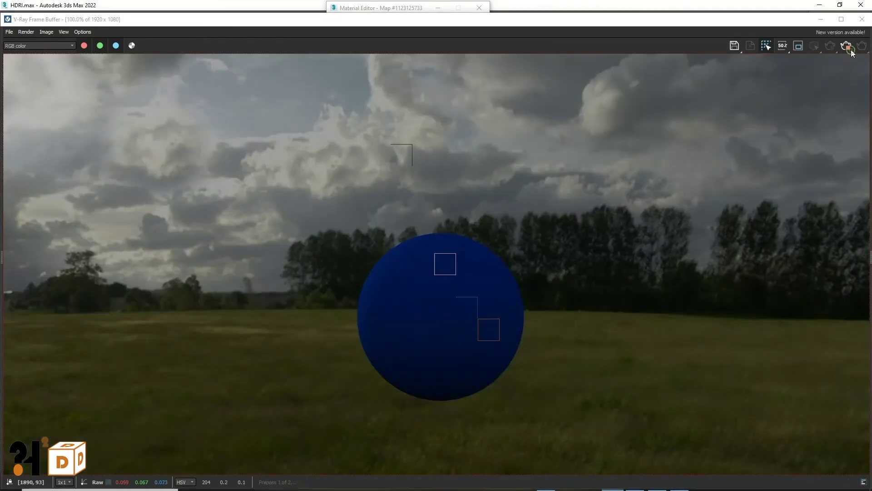
pyautogui.click(821, 20)
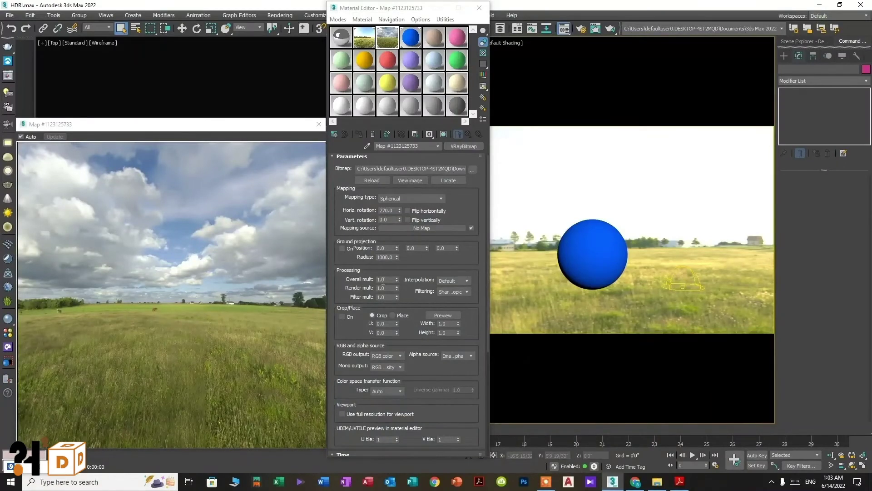
# Select the blue sphere in the camera view and bring up the V-Ray material library
pyautogui.rightClick(615, 208)
pyautogui.click(581, 275)
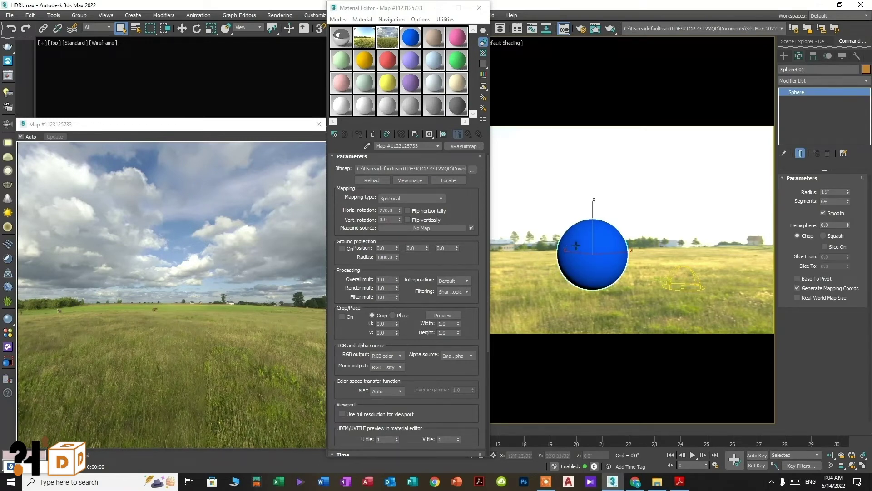
pyautogui.click(339, 45)
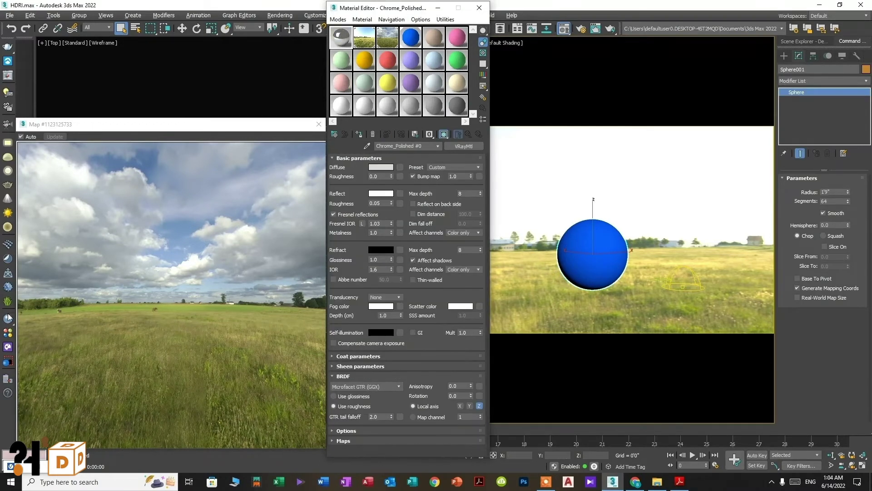
pyautogui.click(9, 333)
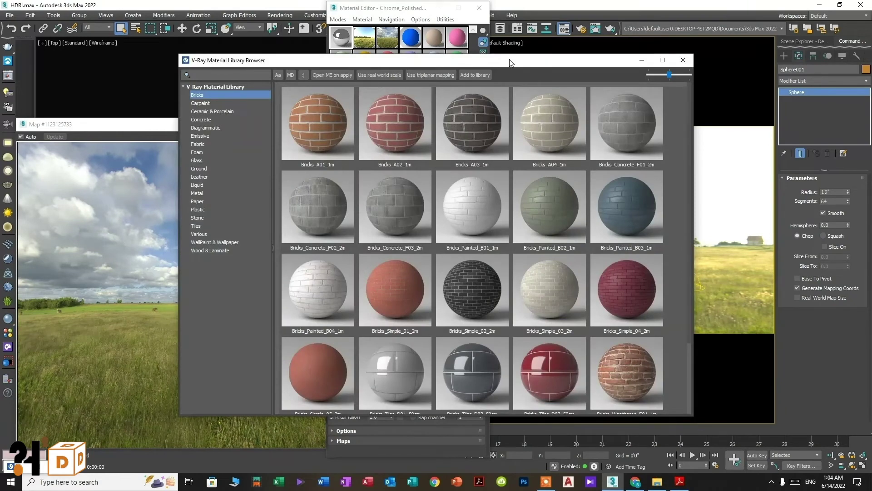
pyautogui.moveTo(511, 63)
pyautogui.mouseDown()
pyautogui.moveTo(448, 89)
pyautogui.moveTo(335, 105)
pyautogui.mouseUp()
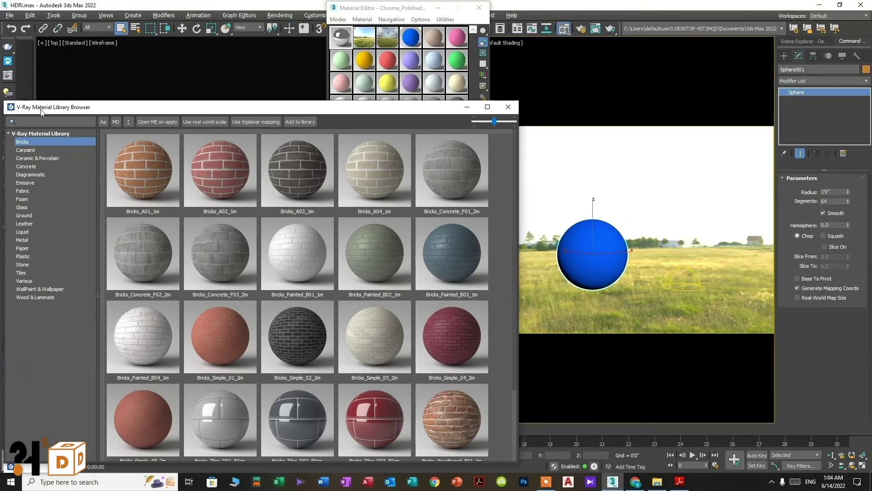
# Assign the Metal > Chrome_Polished library material to the sphere and show it shaded in the viewport
pyautogui.click(23, 241)
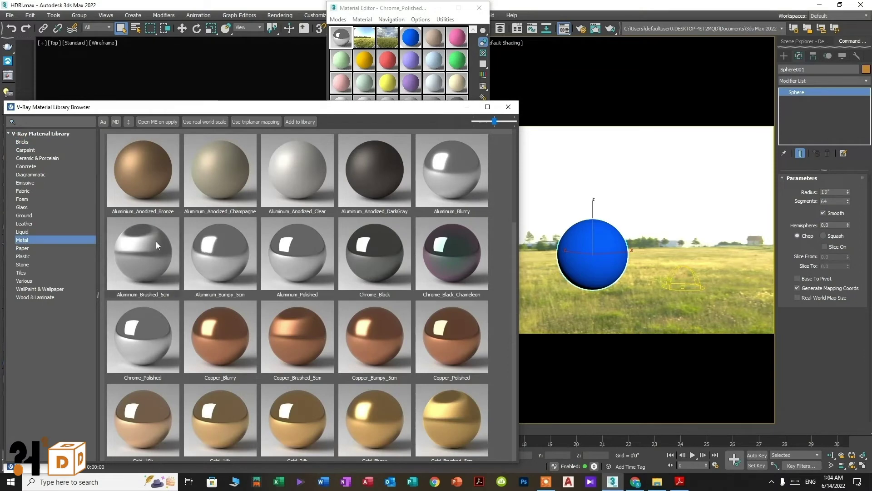
pyautogui.rightClick(146, 320)
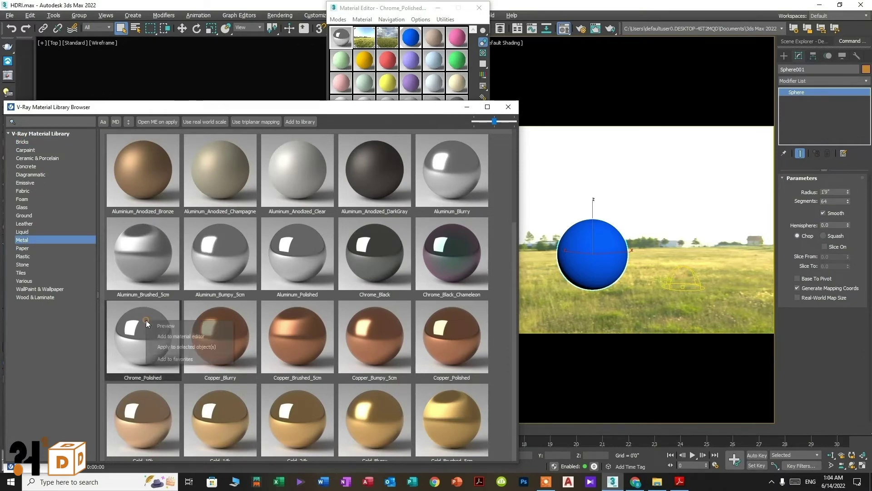
pyautogui.click(171, 336)
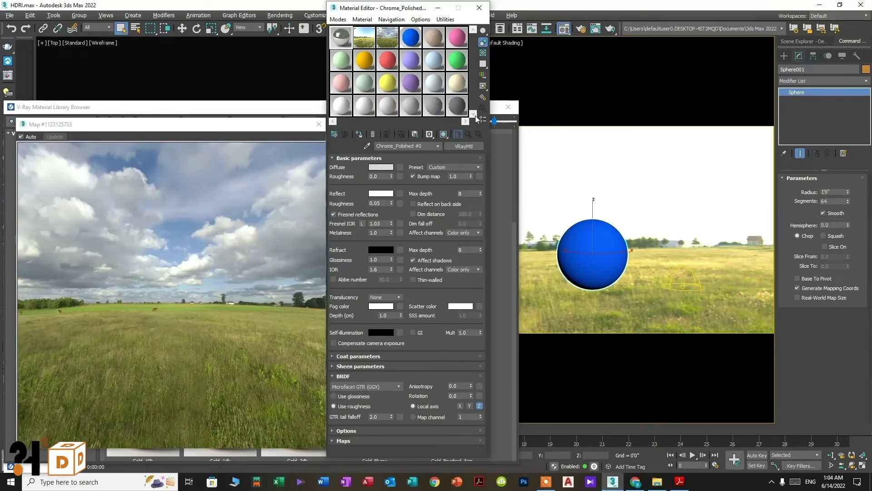
pyautogui.click(518, 152)
pyautogui.click(509, 107)
pyautogui.click(359, 134)
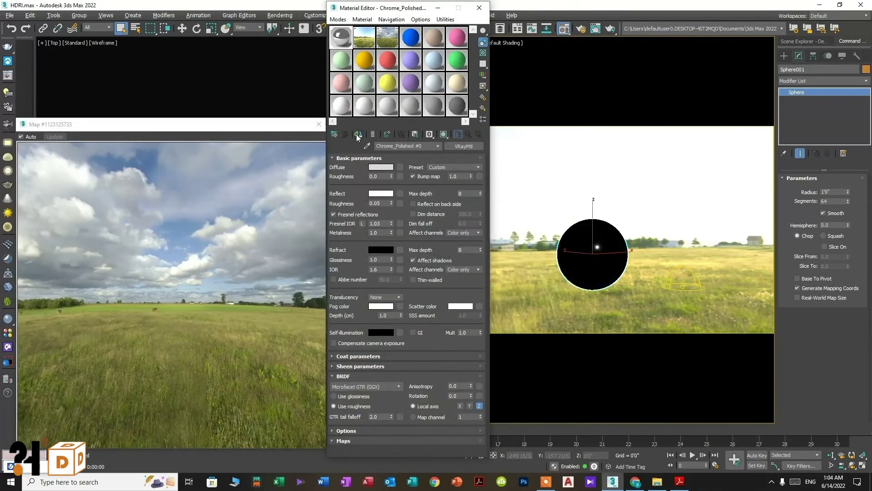
pyautogui.click(443, 134)
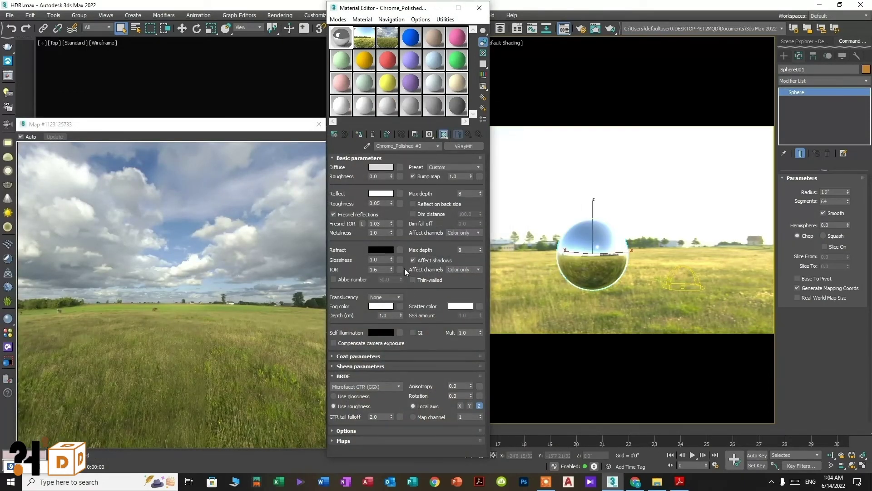
pyautogui.click(370, 43)
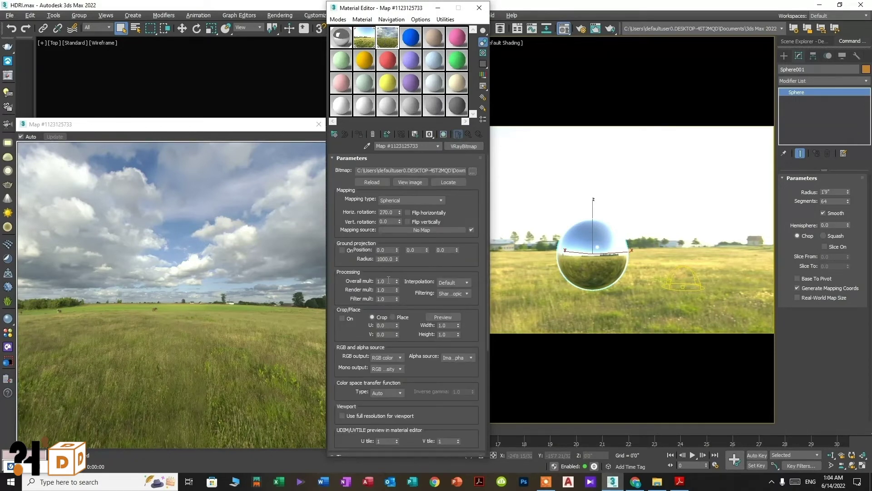
# Set the VRayBitmap background's Overall mult to 5.0 and run a test render of the chrome sphere
pyautogui.write('5')
pyautogui.press('Return')
pyautogui.rightClick(656, 141)
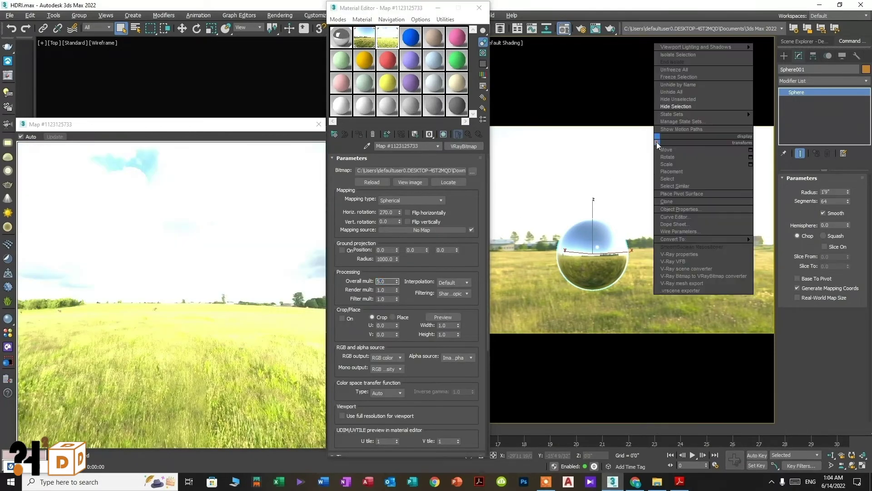
pyautogui.hotkey('shift', 'q')
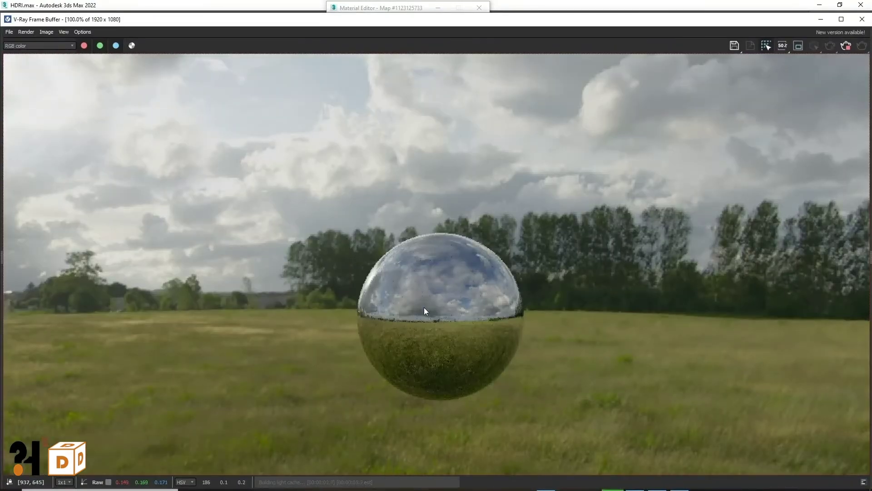
pyautogui.scroll(-1, 426, 310)
pyautogui.scroll(1, 426, 310)
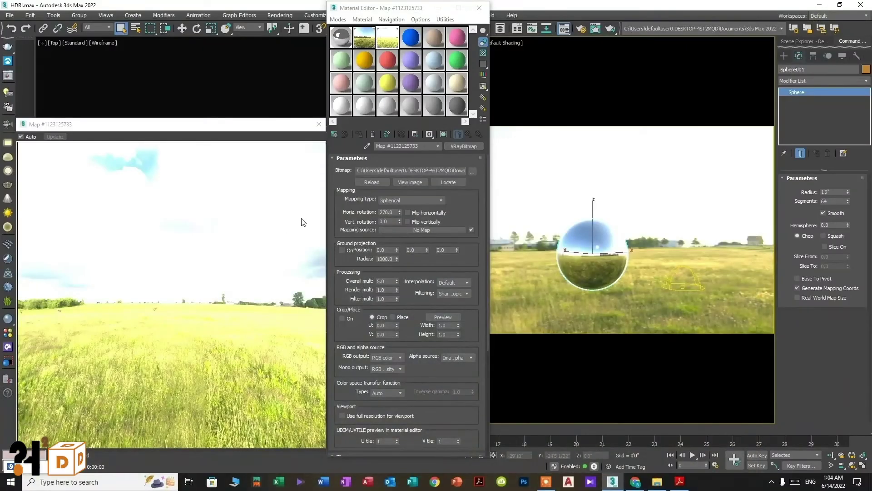
# Set the VRayLight001 dome light multiplier to 2.0 and re-render the chrome sphere
pyautogui.moveTo(294, 135); pyautogui.dragTo(466, 168)
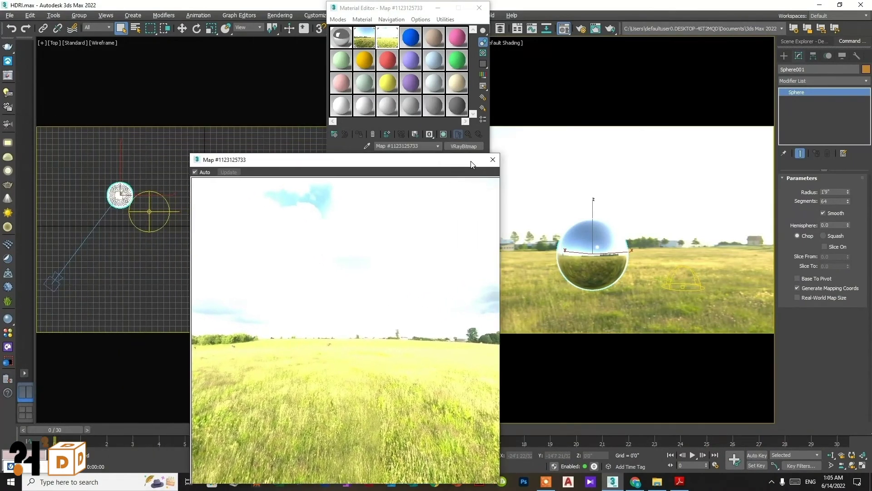
pyautogui.click(495, 159)
pyautogui.click(120, 195)
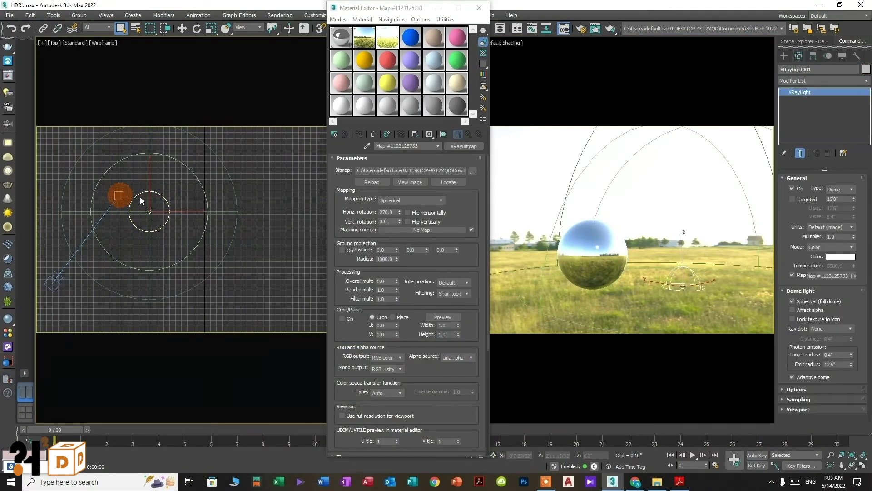
pyautogui.doubleClick(836, 237)
pyautogui.write('5')
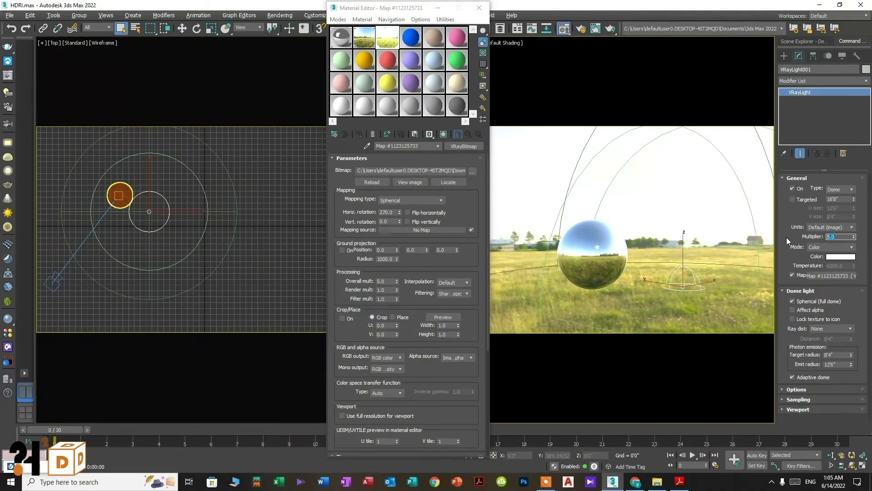
pyautogui.write('2')
pyautogui.press('Return')
pyautogui.hotkey('shift', 'q')
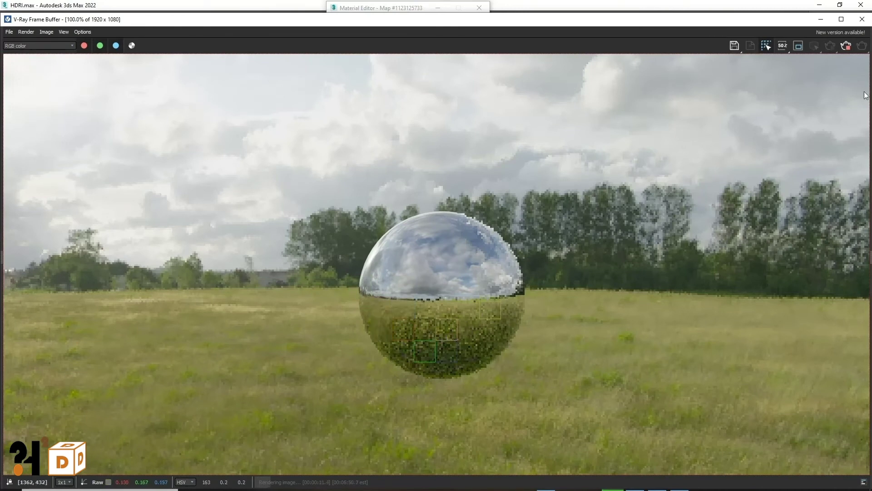
# Maximize the V-Ray Frame Buffer and let the 1920×1080 render finish
pyautogui.press('super+Up')
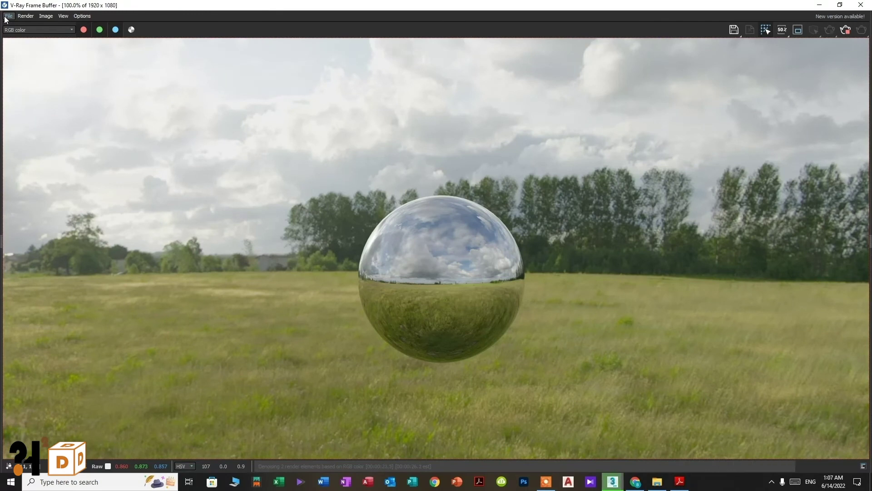
# Save the current channel as JPEG file '22' at quality 100 in a new Desktop folder '22'
pyautogui.click(9, 16)
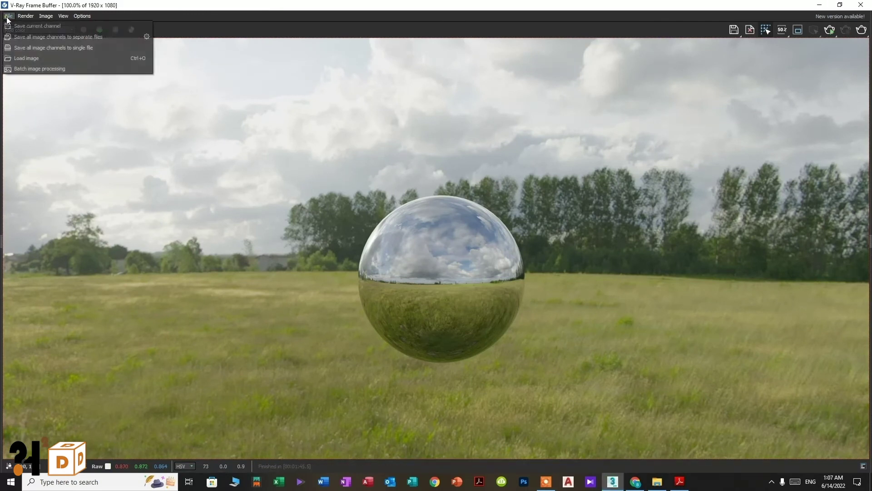
pyautogui.click(34, 28)
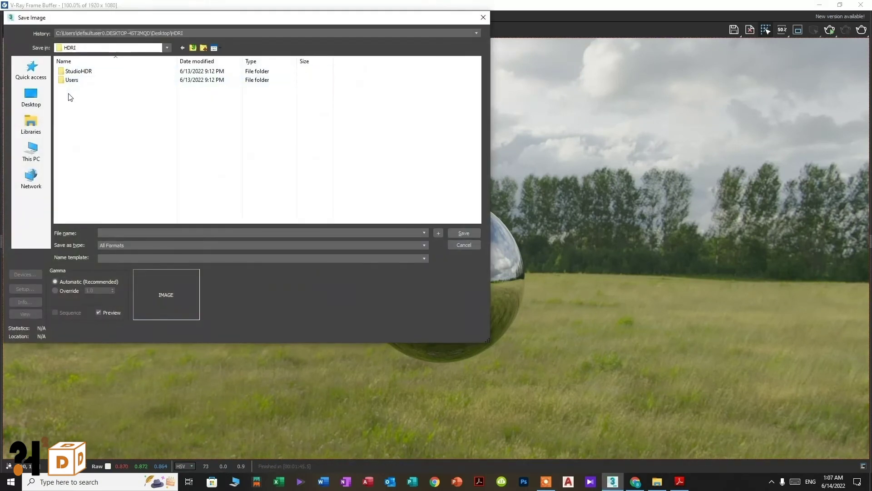
pyautogui.click(31, 96)
pyautogui.click(203, 48)
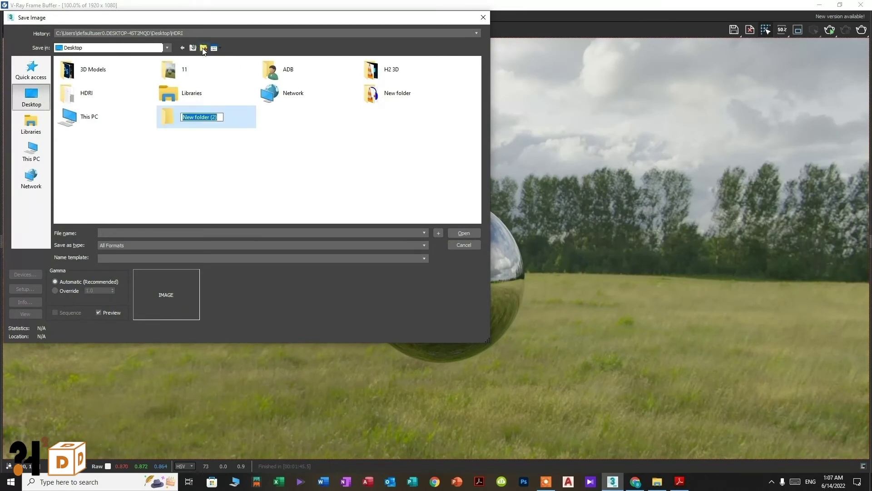
pyautogui.write('22')
pyautogui.doubleClick(194, 120)
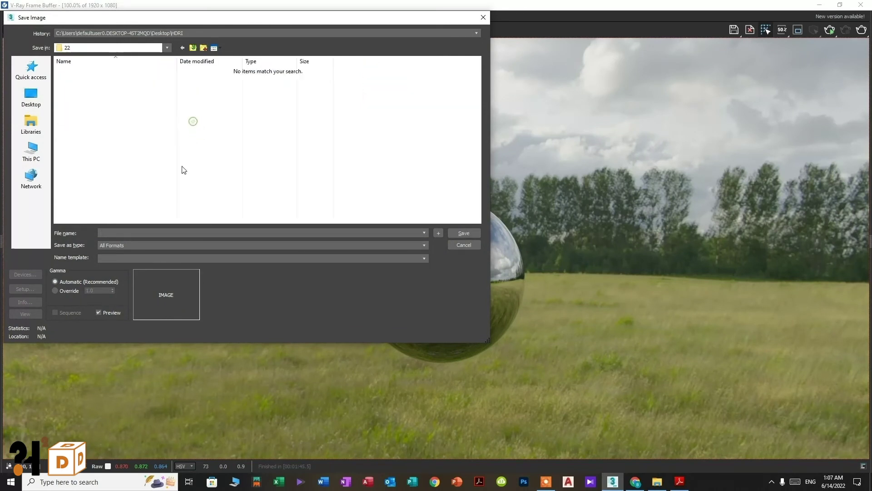
pyautogui.write('2')
pyautogui.click(129, 246)
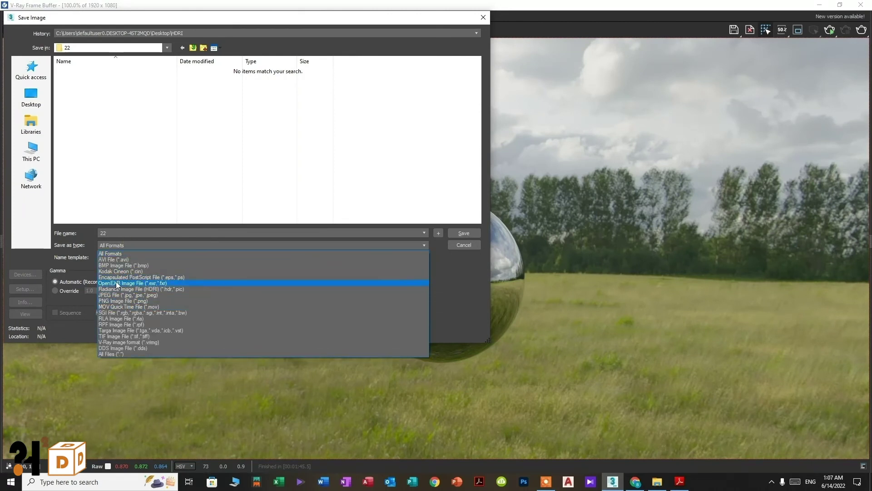
pyautogui.click(116, 296)
pyautogui.click(463, 233)
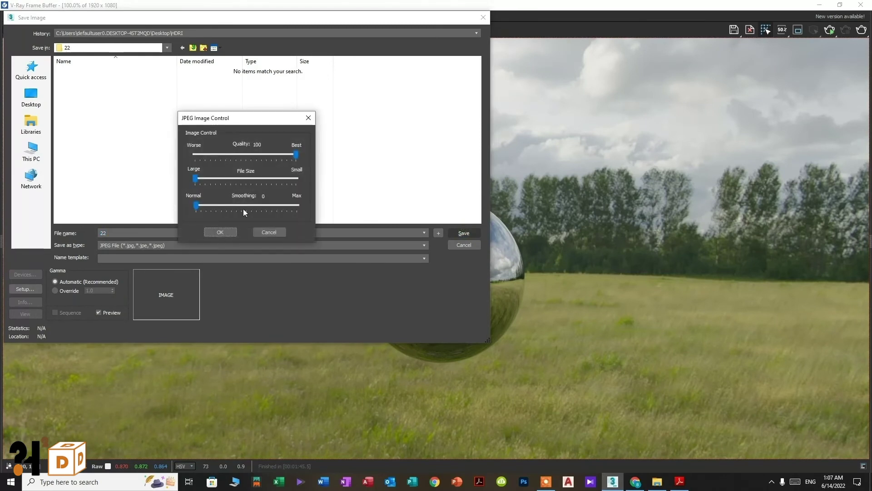
pyautogui.click(220, 232)
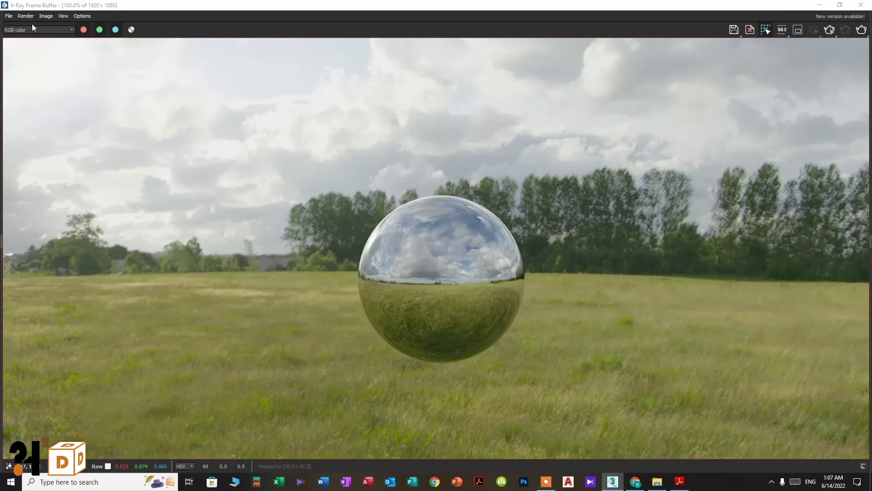
# Minimize the V-Ray Frame Buffer, close the Material Editor, unhide all objects and zoom to extents
pyautogui.click(819, 5)
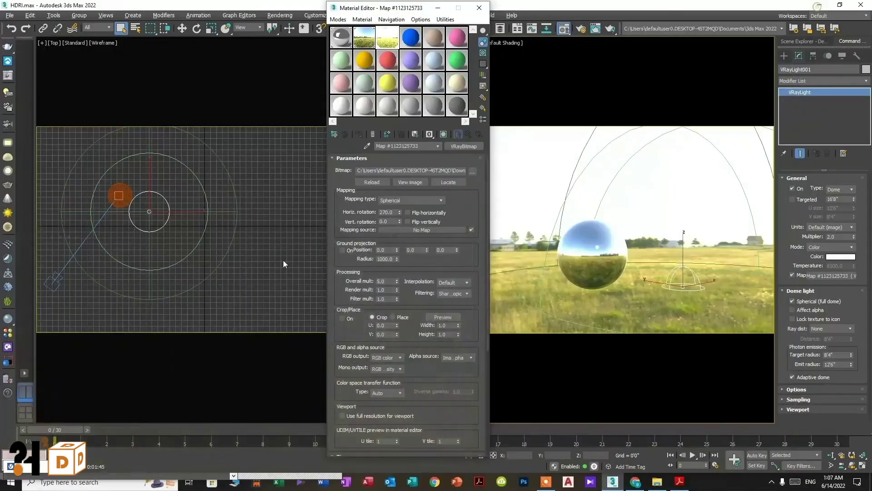
pyautogui.click(278, 207)
pyautogui.click(479, 8)
pyautogui.rightClick(248, 205)
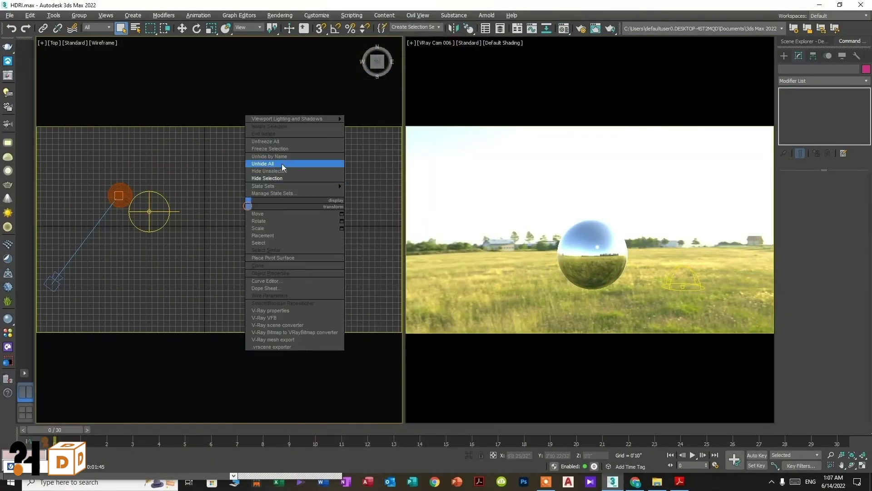
pyautogui.click(282, 165)
pyautogui.click(862, 456)
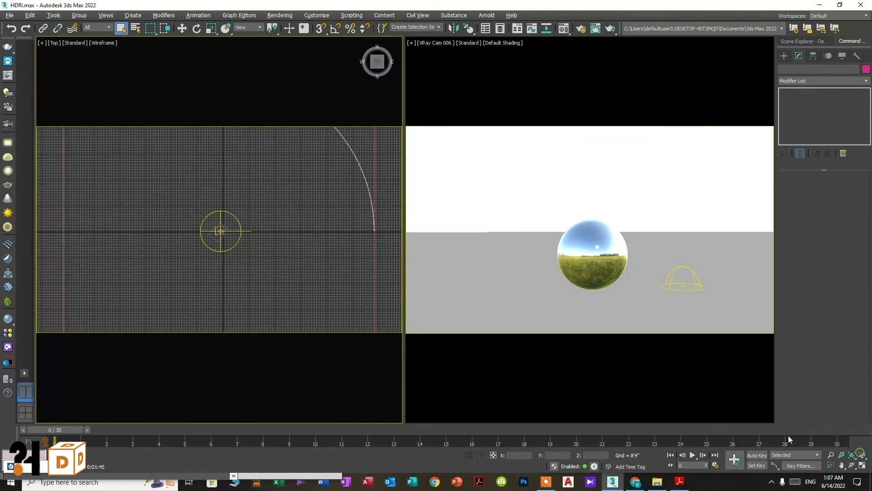
# Hide the arc and ground plane again, then clear the selection
pyautogui.moveTo(322, 179); pyautogui.dragTo(316, 182)
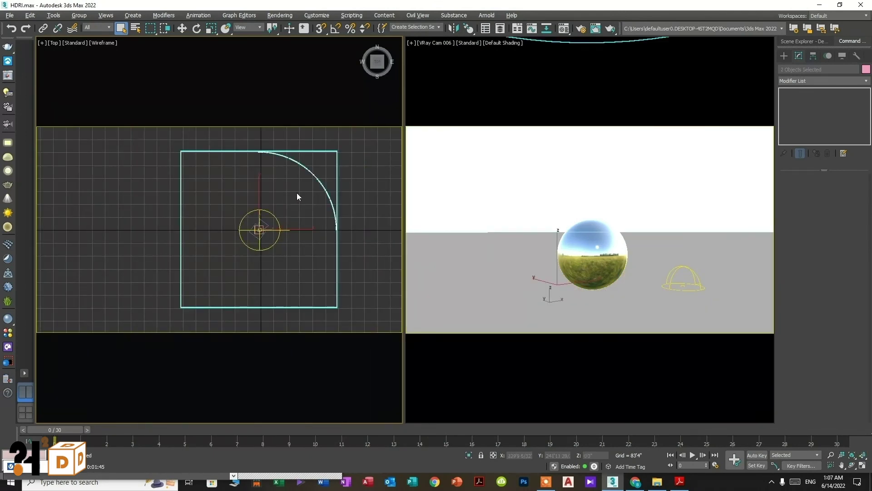
pyautogui.rightClick(297, 190)
pyautogui.scroll(5, 317, 165)
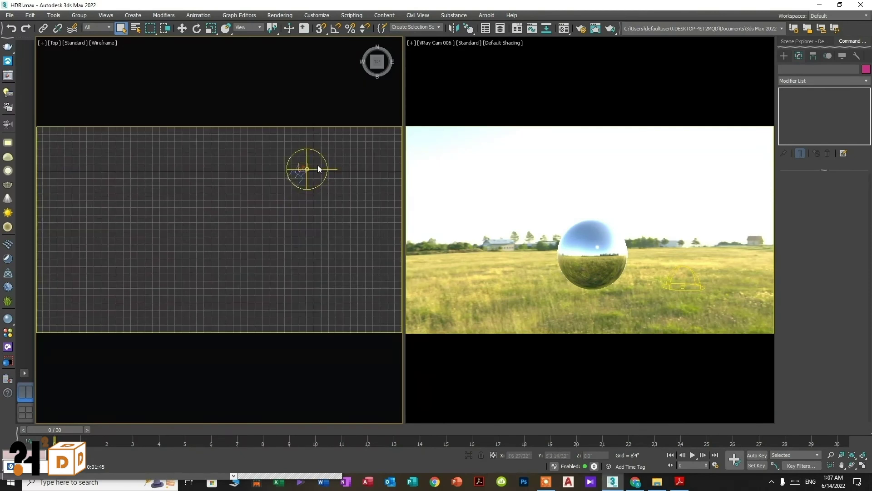
pyautogui.click(308, 156)
pyautogui.scroll(3, 249, 166)
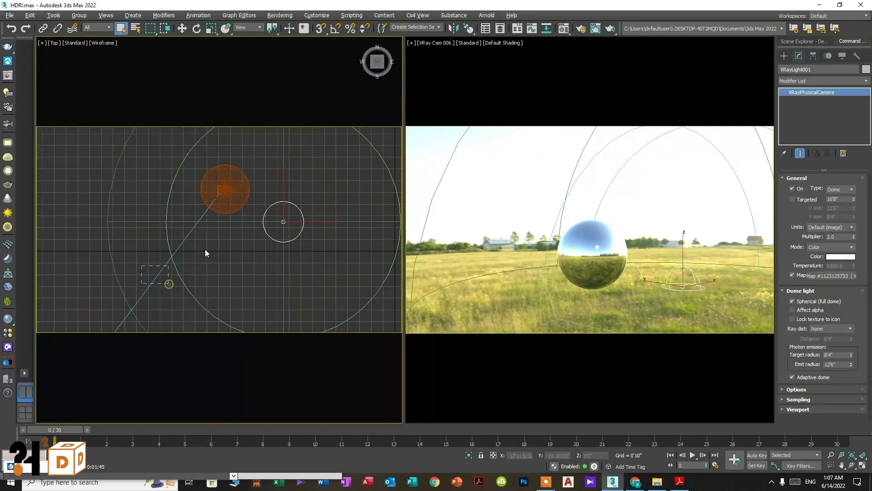
pyautogui.click(232, 184)
pyautogui.click(298, 164)
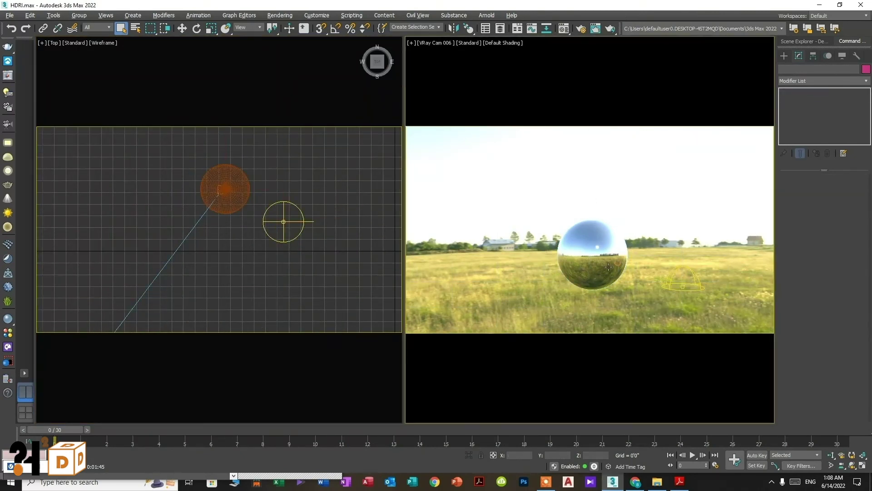